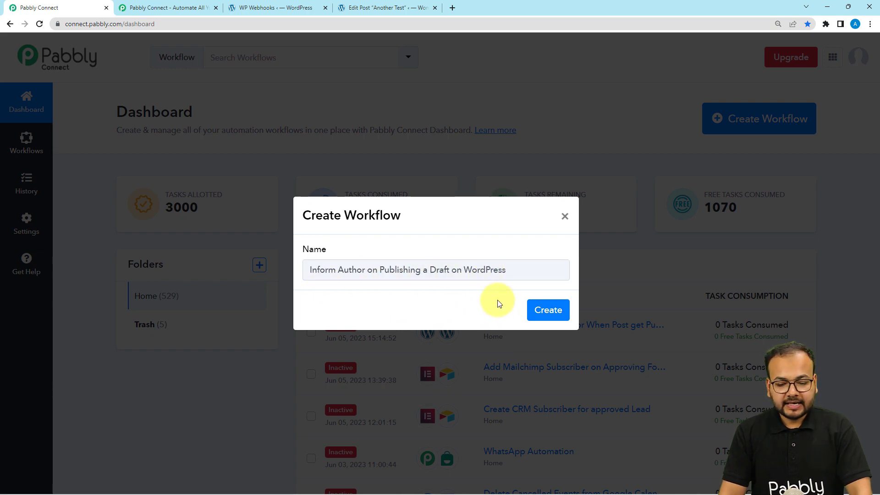
Step: Create the workflow "Inform Author on Publishing a Draft on WordPress" and choose WordPress as its trigger app
left_click(537, 310)
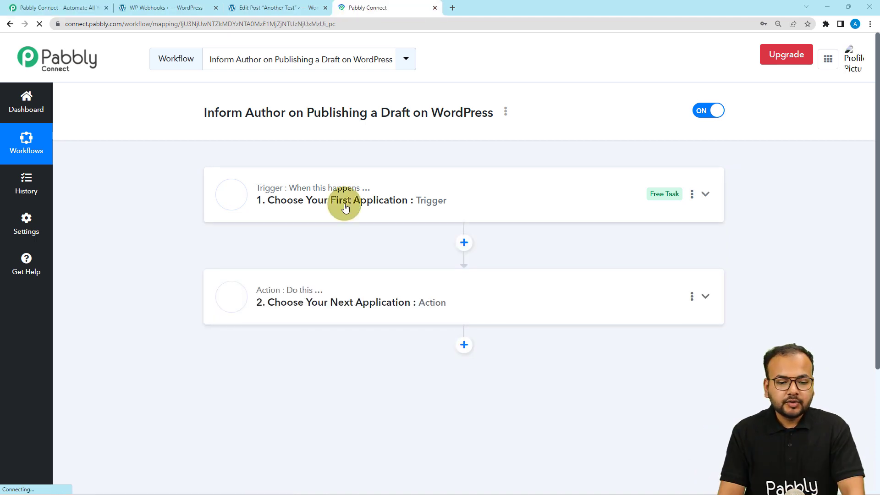
left_click(345, 205)
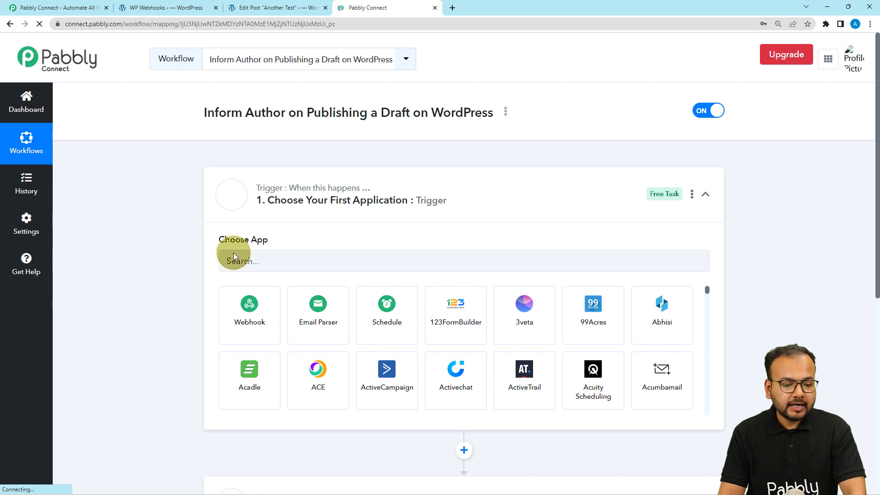
left_click(244, 260)
type("wo")
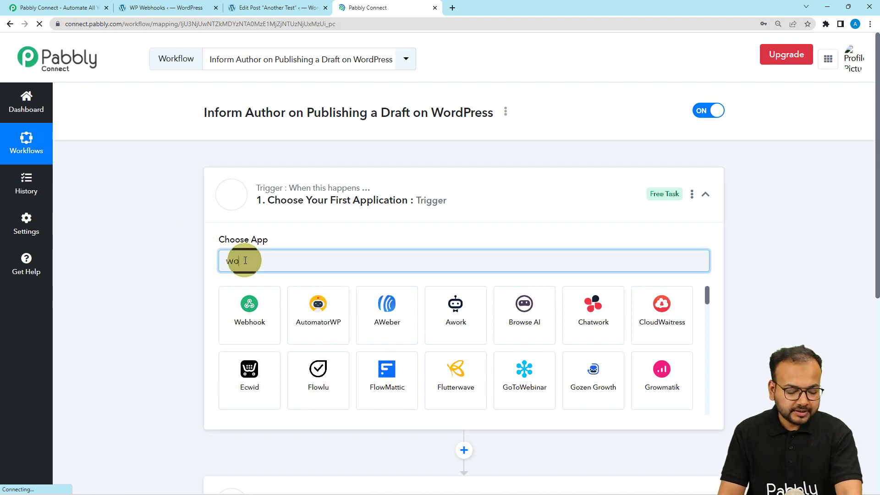
type("rd")
left_click(224, 309)
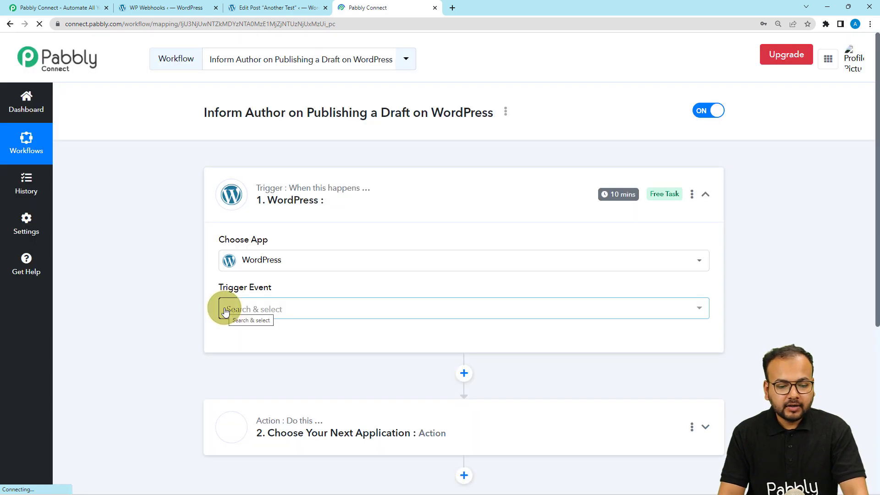
Step: Set the trigger event to New Post Published and review the setup instructions under the webhook URL
left_click(247, 317)
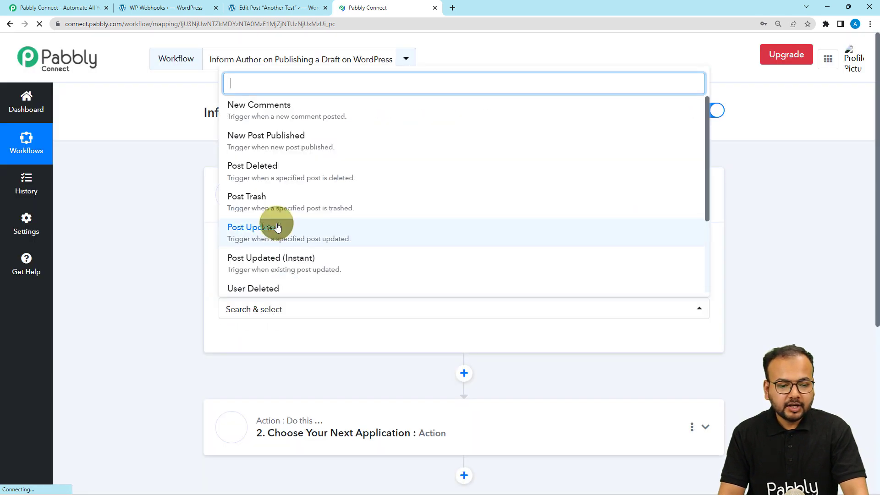
left_click(317, 142)
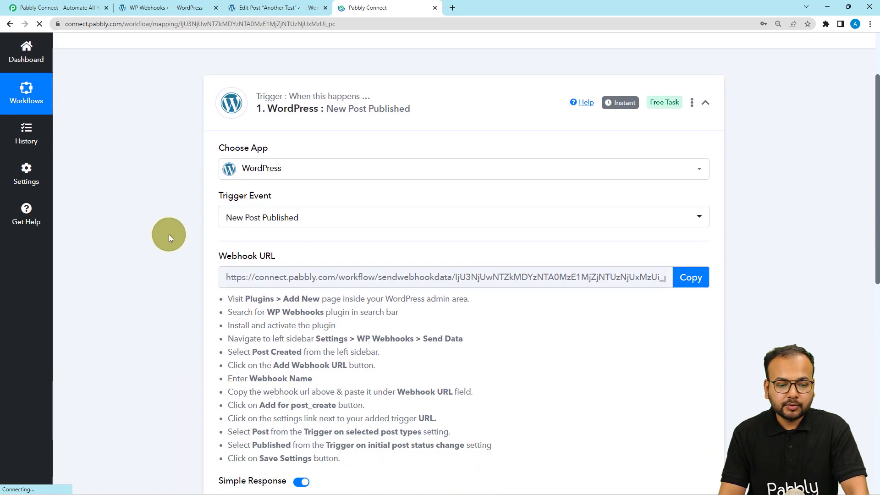
scroll(169, 234, "down", 1)
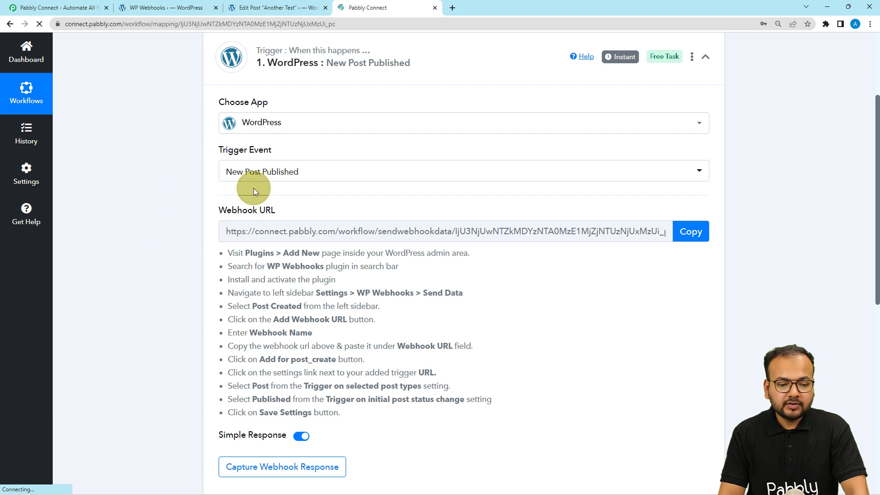
scroll(144, 215, "down", 1)
scroll(144, 216, "down", 1)
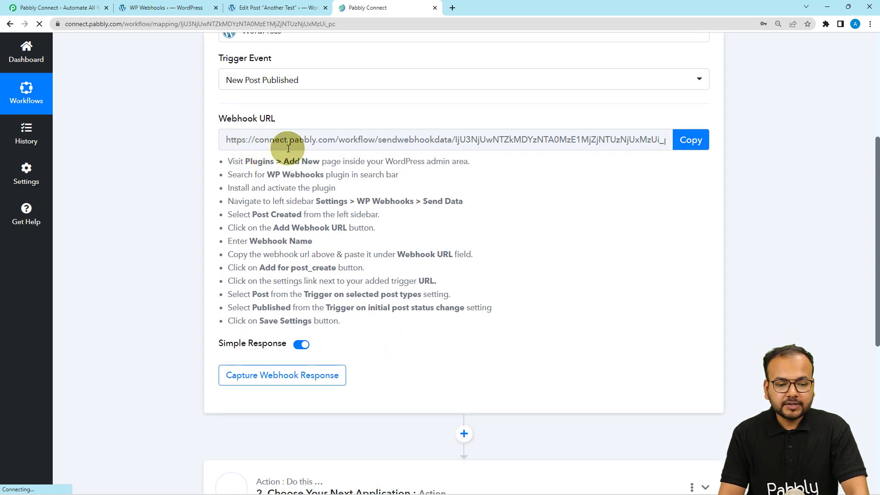
left_click_drag(227, 161, 342, 321)
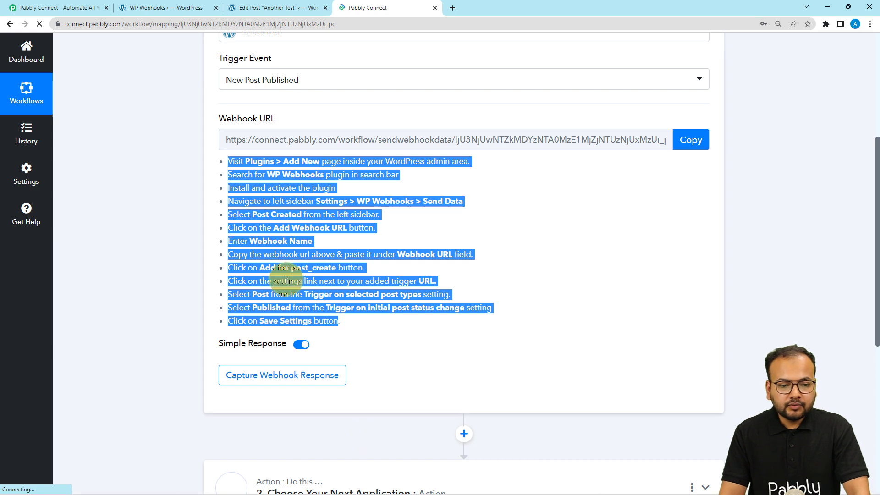
Step: Switch to the WordPress admin site and open the settings page of the WP Webhooks plugin
left_click(162, 12)
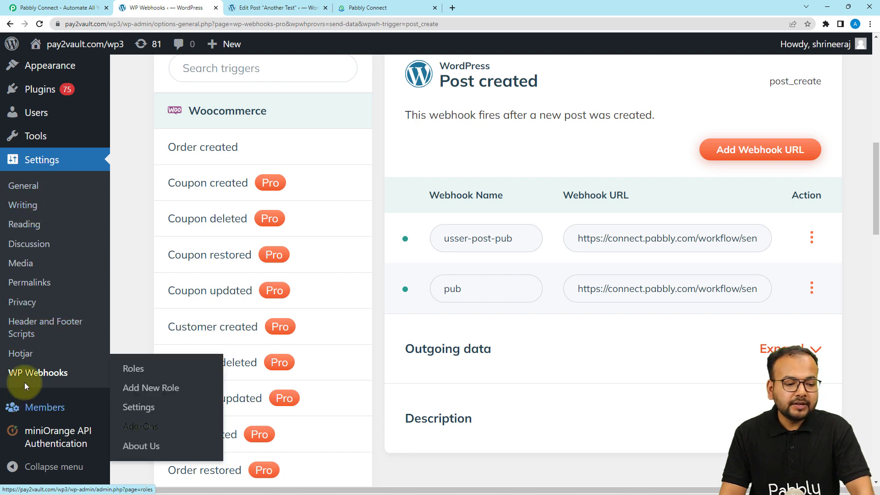
scroll(68, 243, "up", 3)
mouse_move(35, 229)
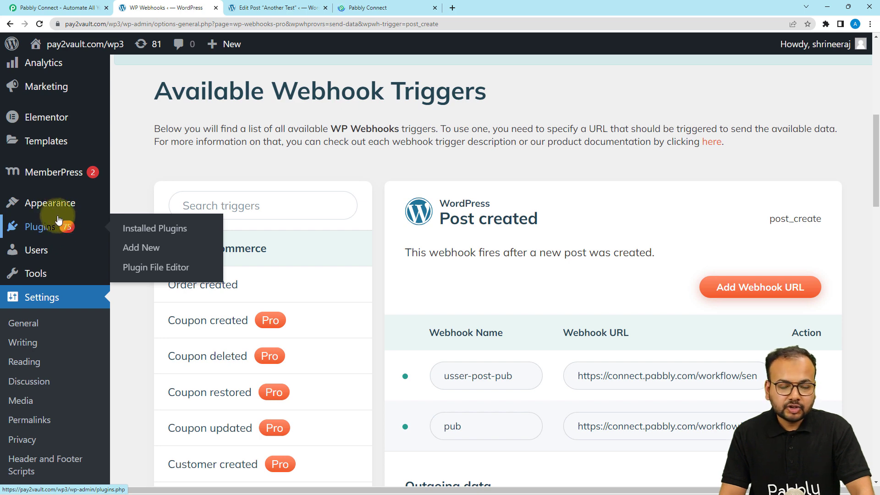
scroll(58, 219, "down", 2)
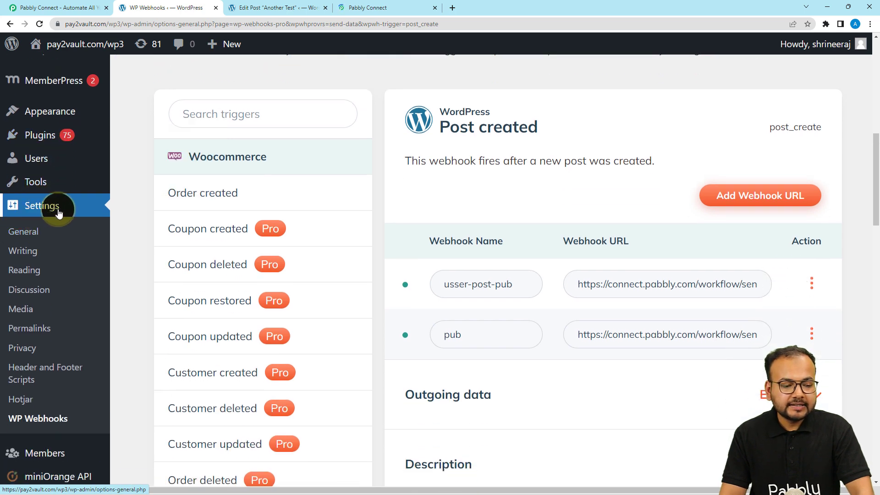
left_click(32, 424)
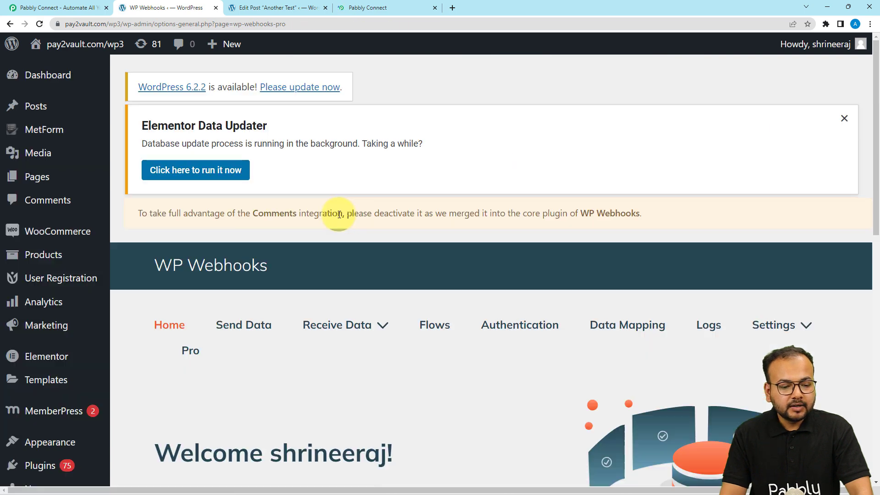
Step: Display the Post created trigger in the Send Data section of WP Webhooks
scroll(339, 214, "down", 2)
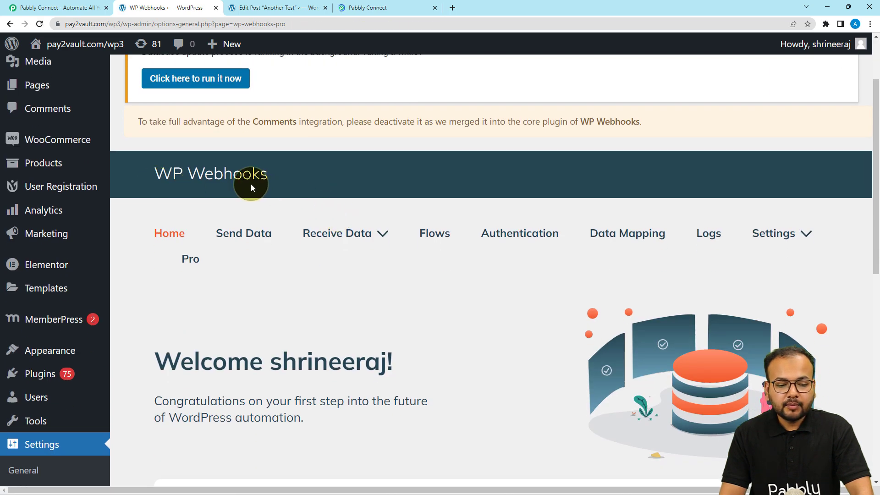
left_click(254, 234)
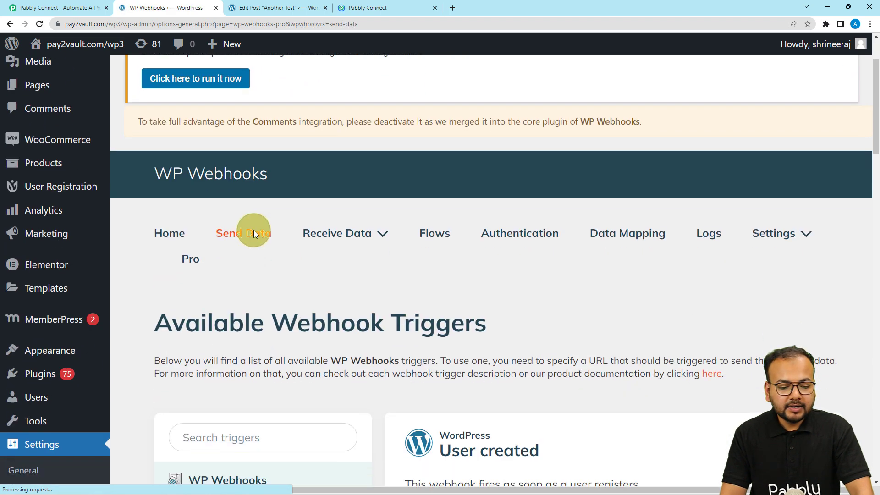
scroll(254, 231, "down", 6)
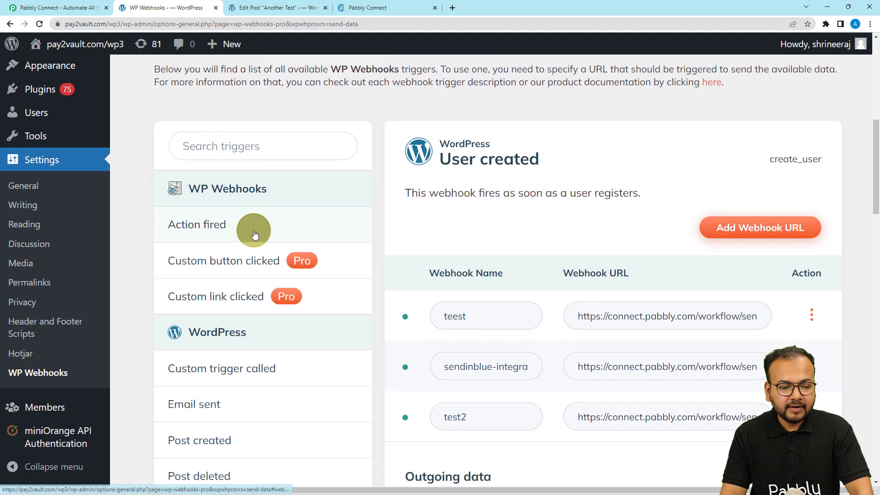
scroll(255, 234, "down", 1)
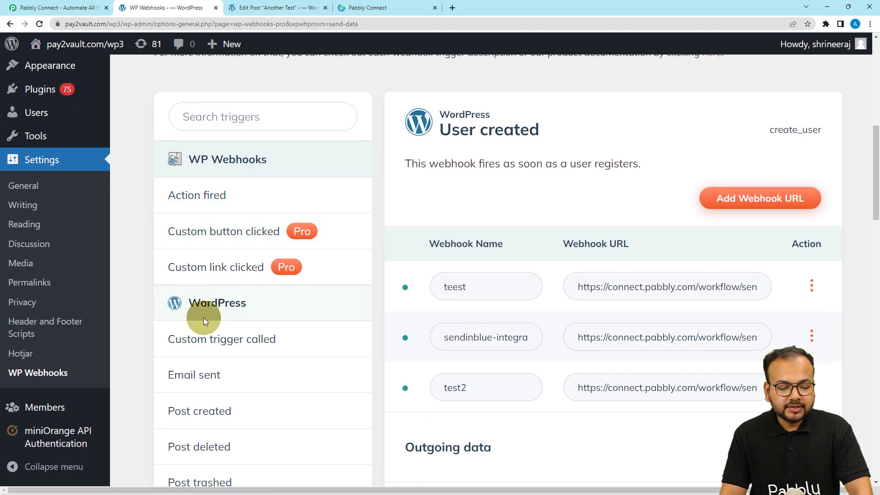
scroll(201, 316, "down", 3)
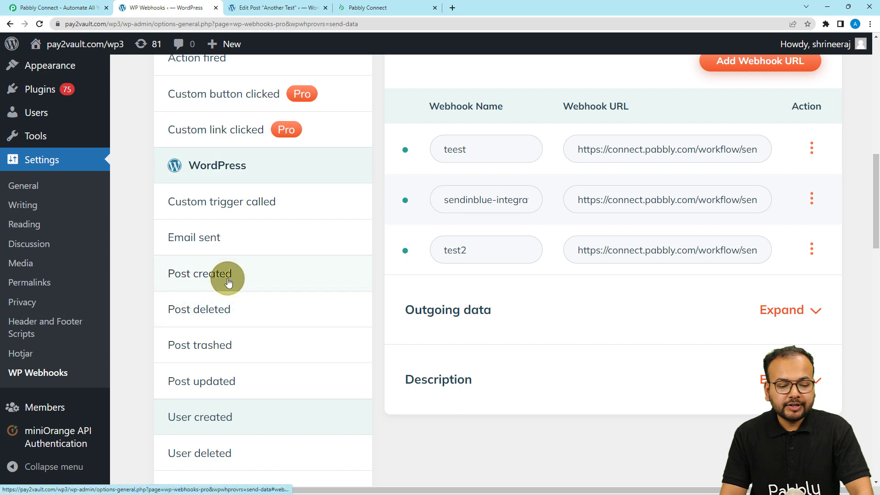
left_click(196, 278)
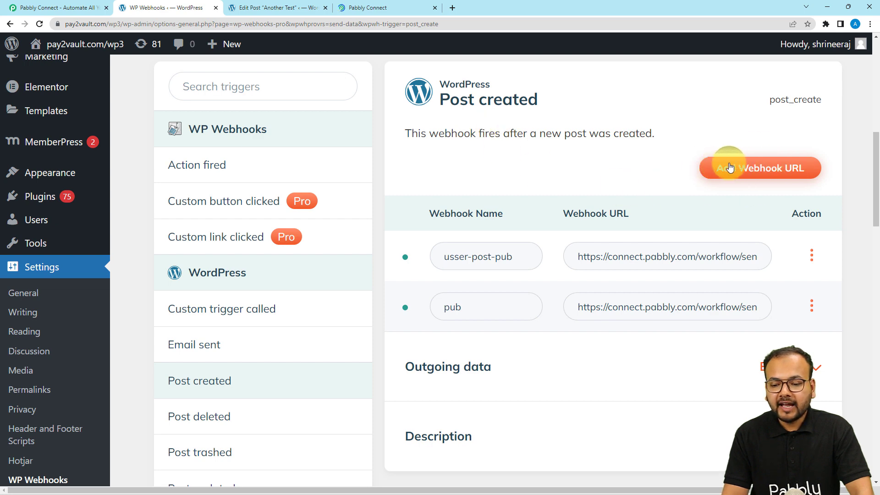
Step: Start adding a webhook URL to the Post created trigger and name the webhook test
left_click(756, 174)
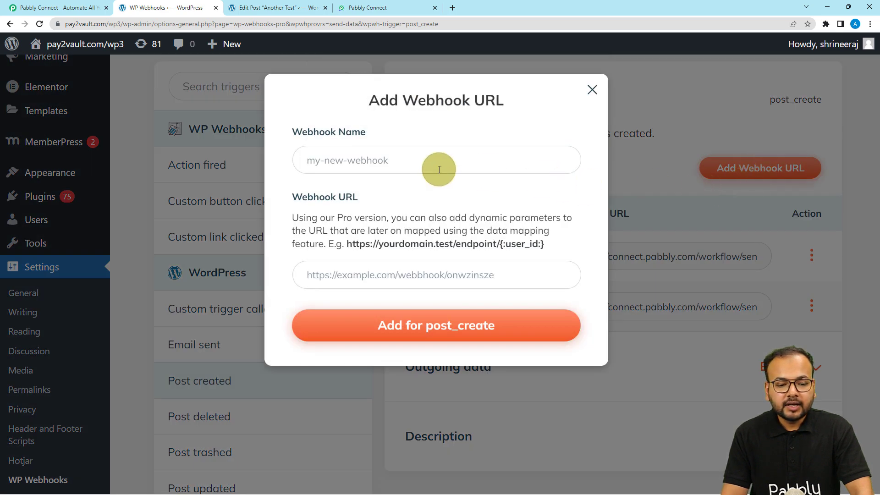
left_click(369, 165)
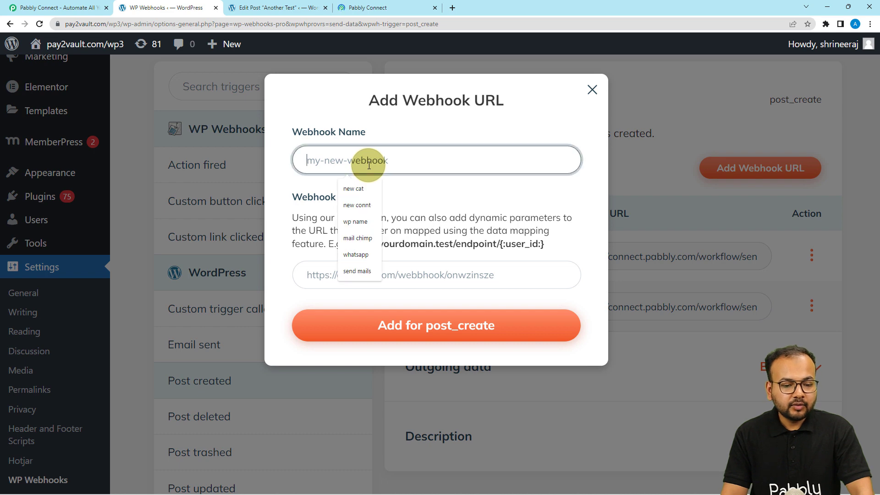
type("test")
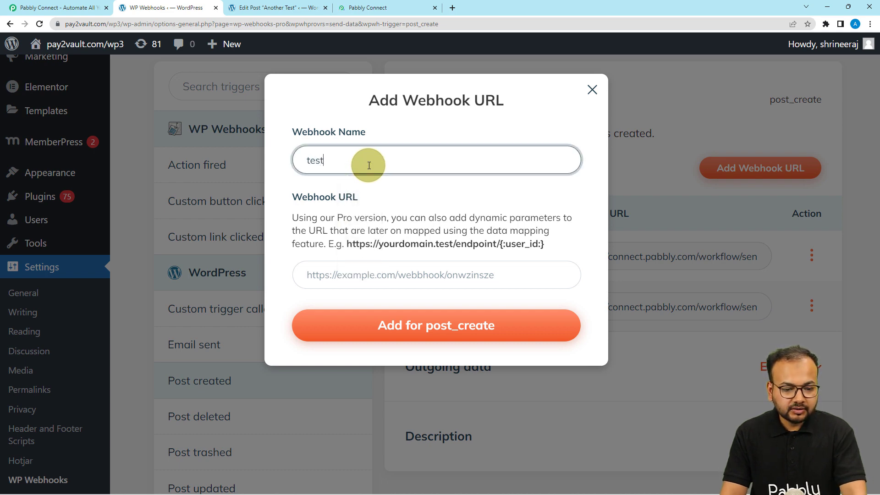
left_click(376, 220)
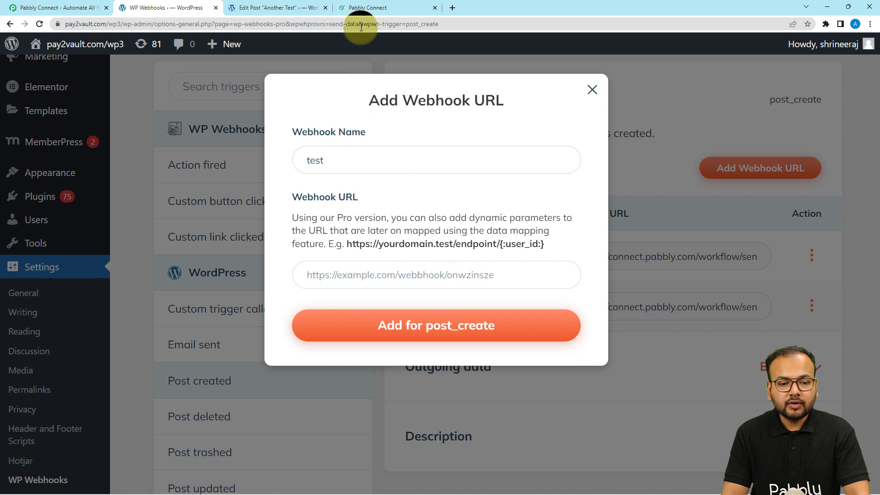
Step: Add the test webhook for post_create using the webhook URL copied from the Pabbly Connect WordPress trigger
left_click(362, 8)
left_click(685, 145)
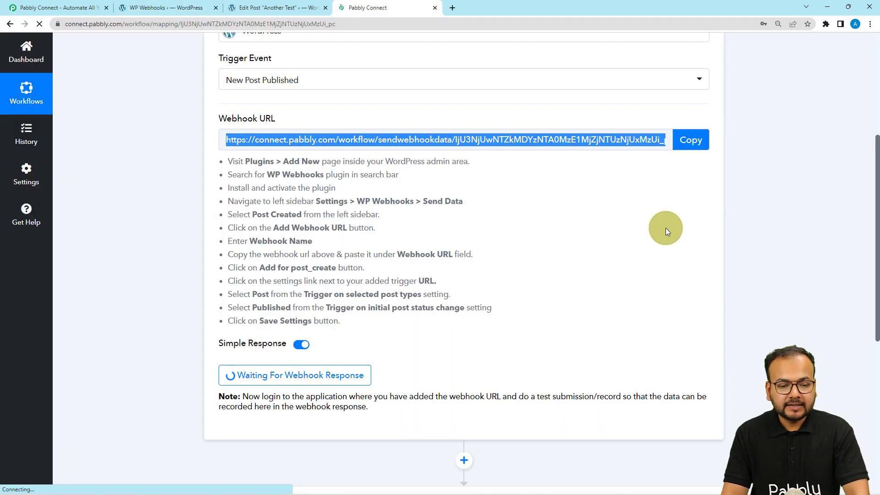
left_click(170, 9)
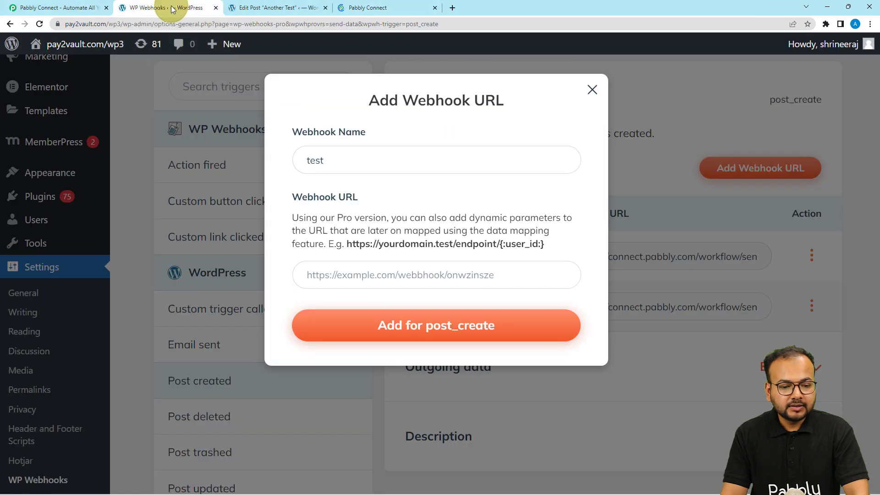
left_click(378, 278)
key("ctrl+v")
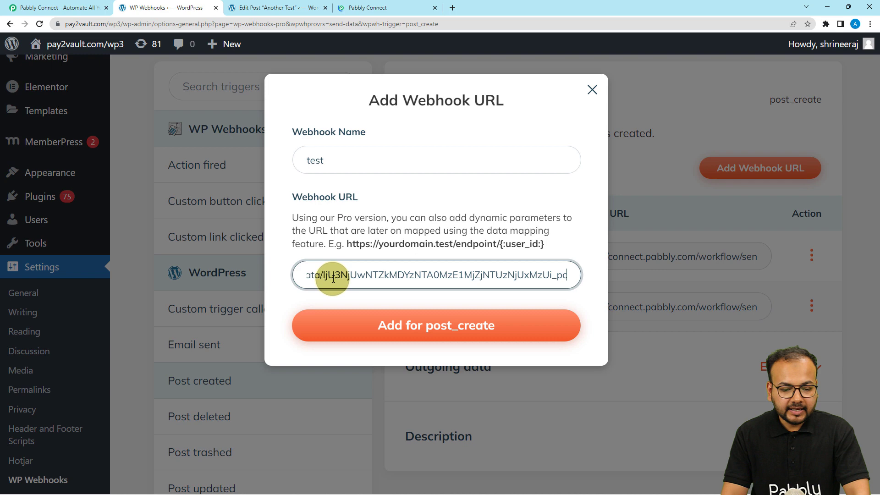
left_click(301, 237)
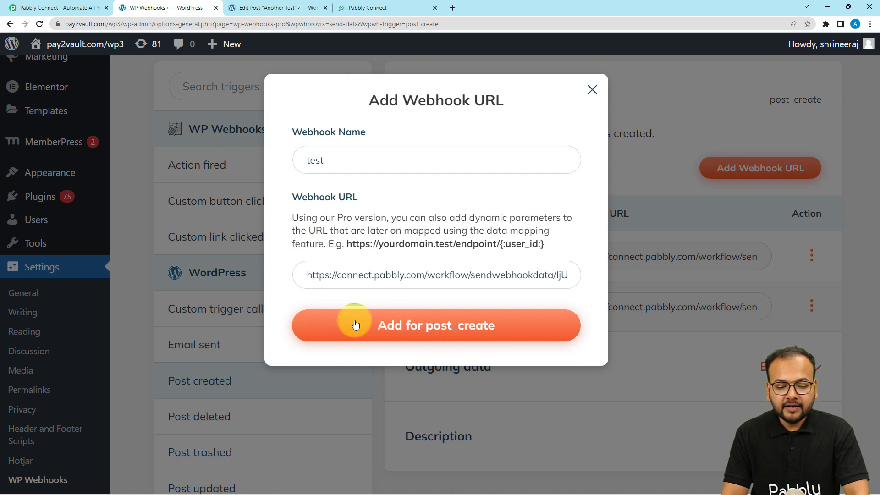
left_click(403, 325)
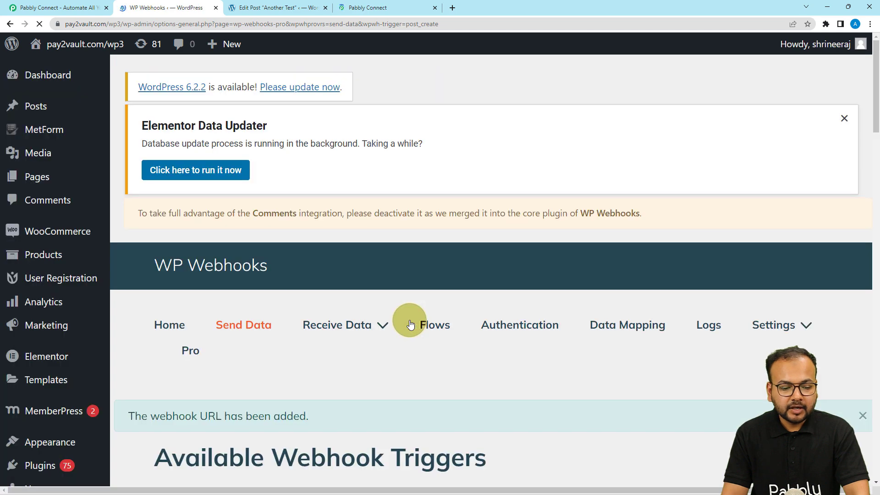
Step: Open the action settings of the test webhook listed under the Post created trigger
scroll(403, 241, "down", 3)
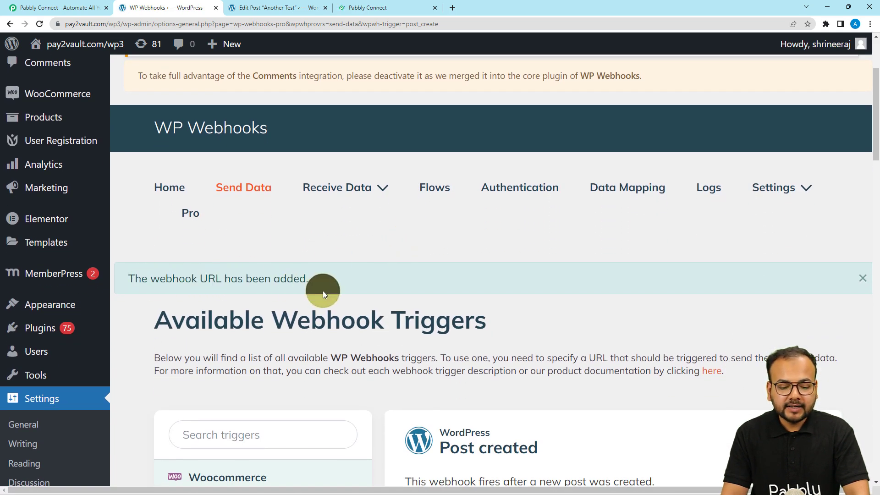
scroll(392, 305, "down", 1)
scroll(391, 302, "down", 7)
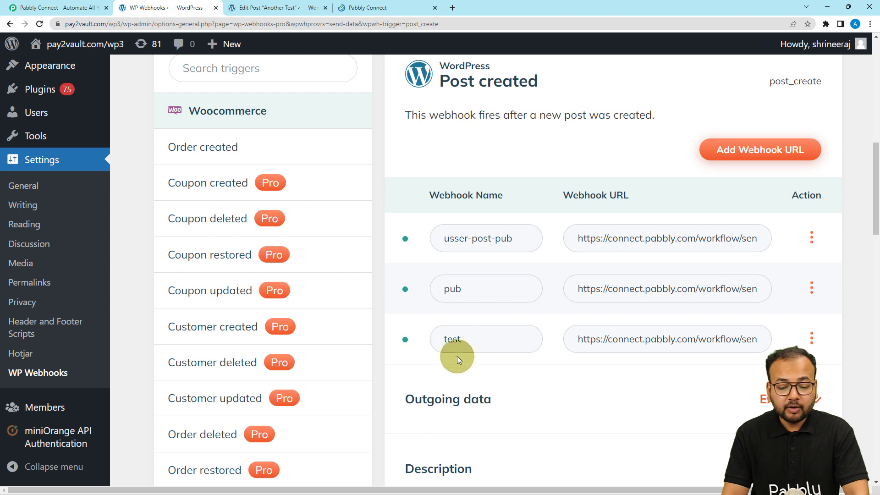
left_click(813, 345)
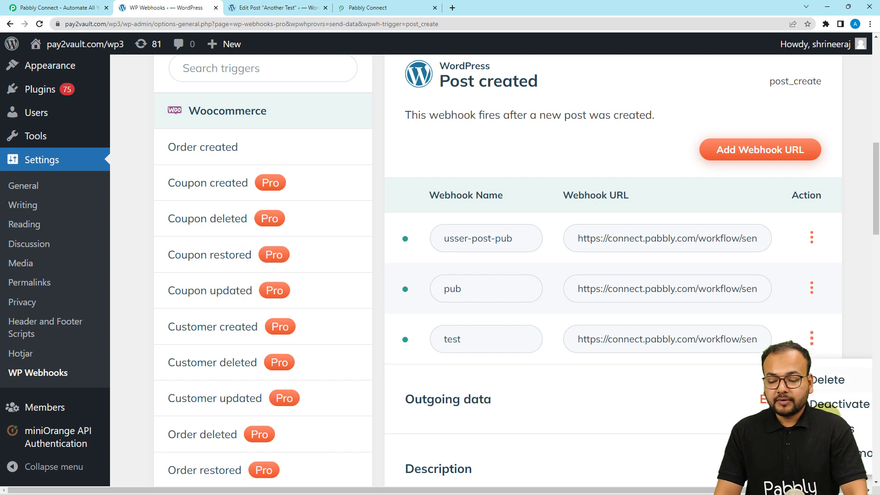
left_click(834, 429)
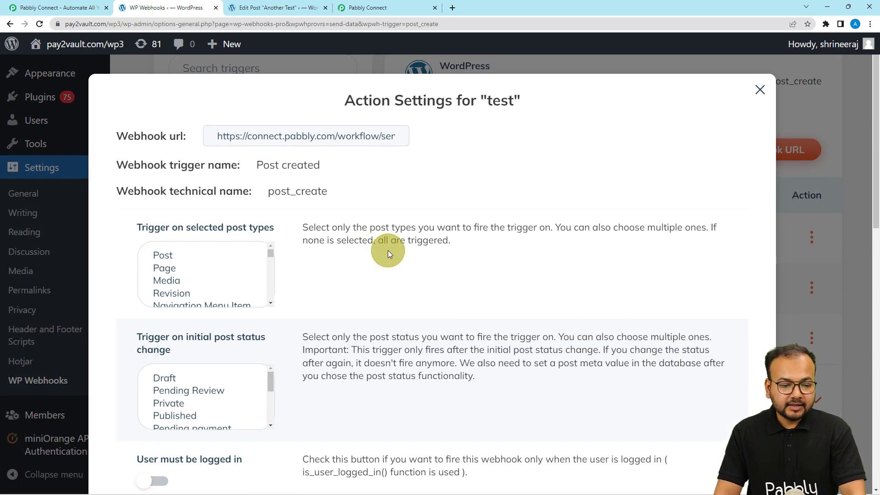
Step: Set the webhook to trigger on the Post type and on an initial status change to Published
scroll(388, 251, "down", 2)
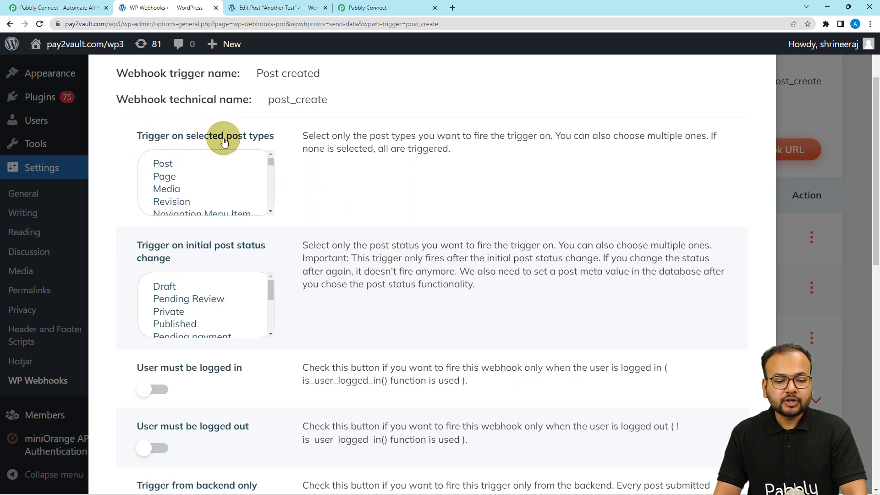
left_click(158, 163)
scroll(122, 246, "down", 2)
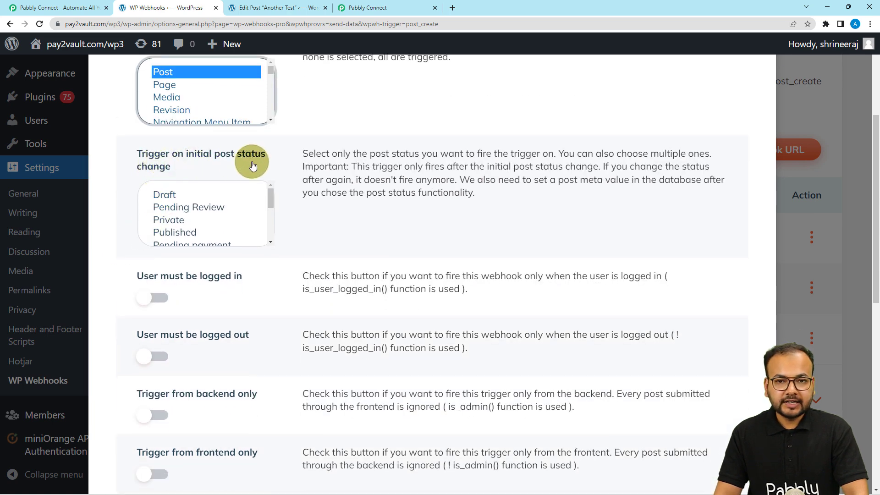
left_click(185, 233)
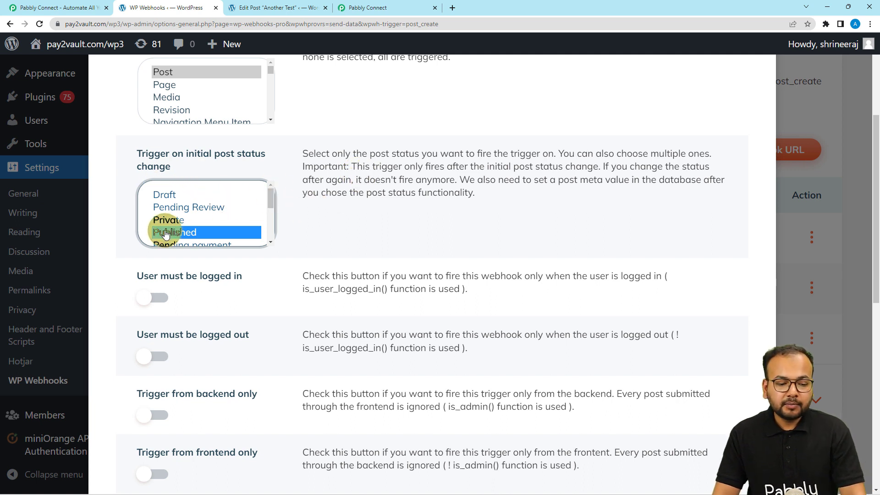
Step: Save the action settings of the test webhook and close them
scroll(229, 240, "down", 1)
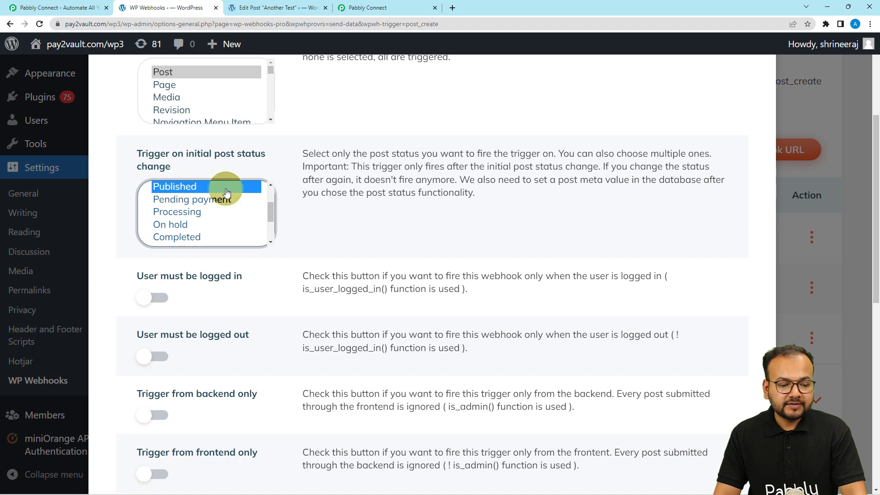
scroll(430, 268, "down", 10)
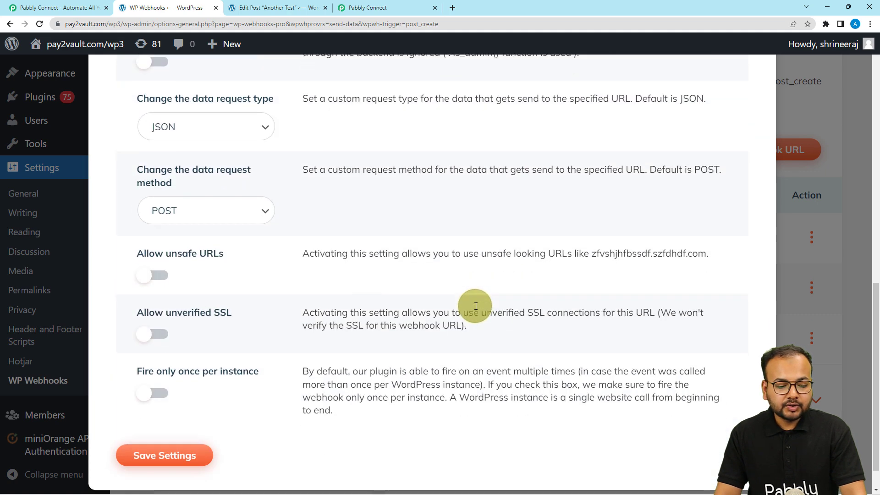
left_click(142, 419)
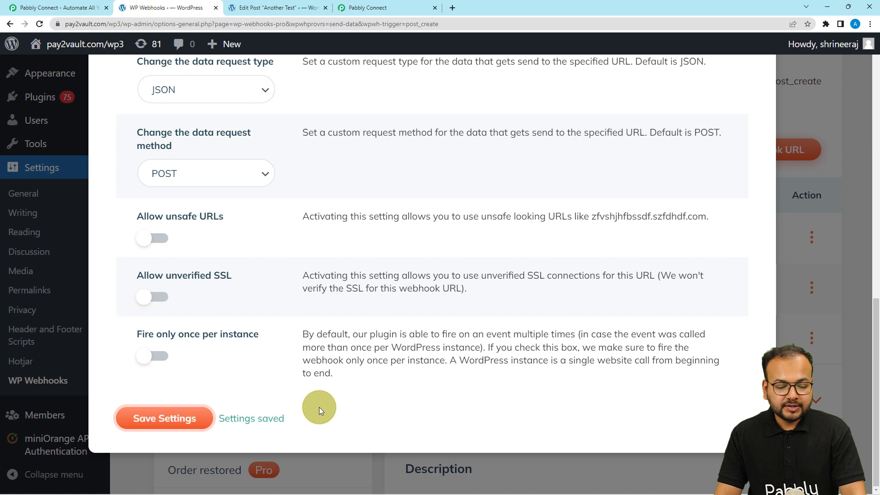
scroll(731, 381, "up", 10)
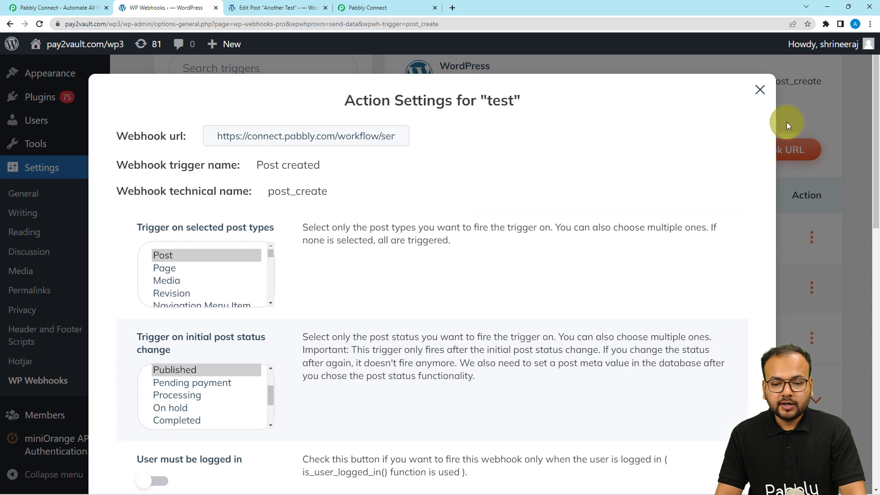
left_click(759, 89)
Step: Switch to Pabbly Connect and review the WordPress trigger's webhook capture status and its note about doing a test submission
left_click(370, 6)
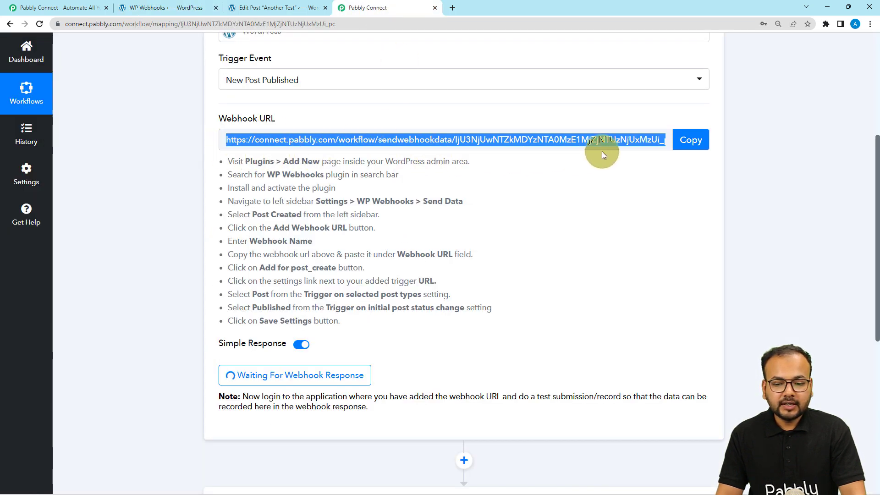
left_click(704, 146)
scroll(613, 273, "down", 1)
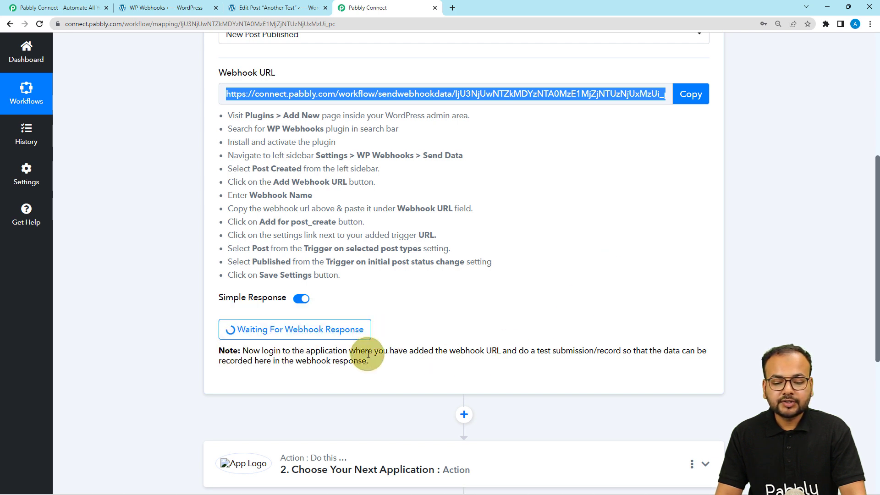
left_click(540, 353)
left_click_drag(540, 353, 582, 353)
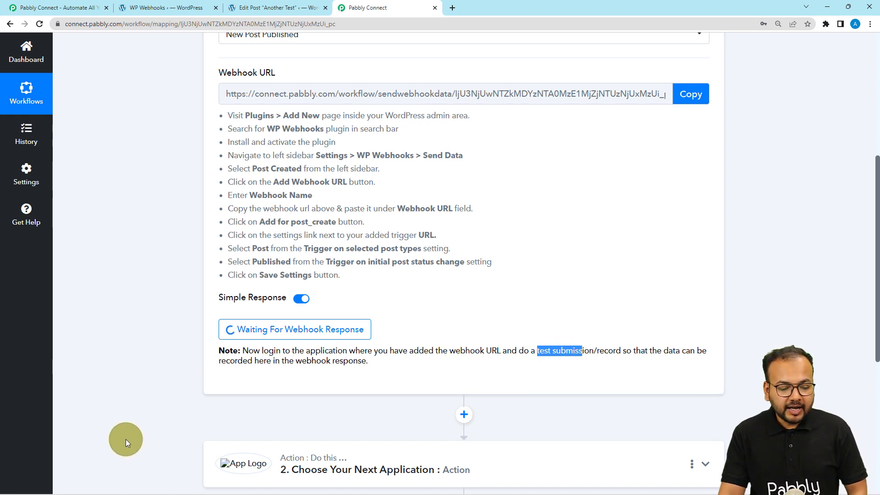
Step: Switch to the incognito browser window with the test author's WordPress posts and start a new post
mouse_move(80, 489)
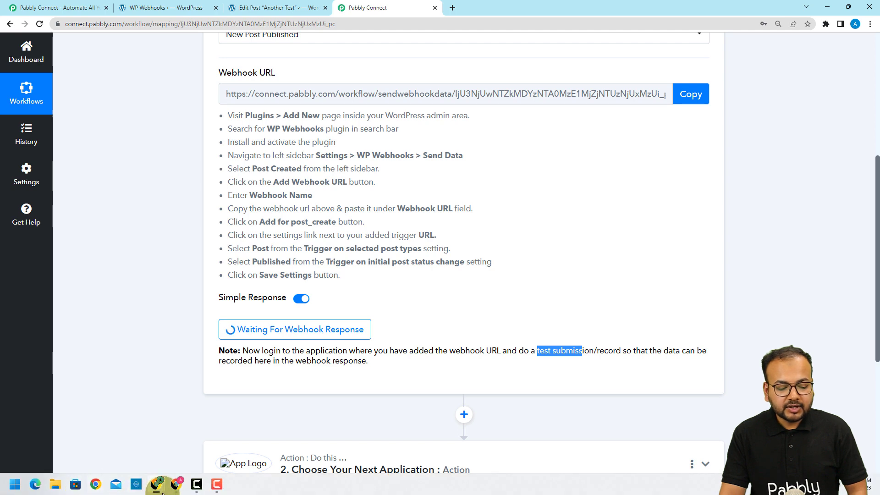
mouse_move(156, 481)
left_click(173, 449)
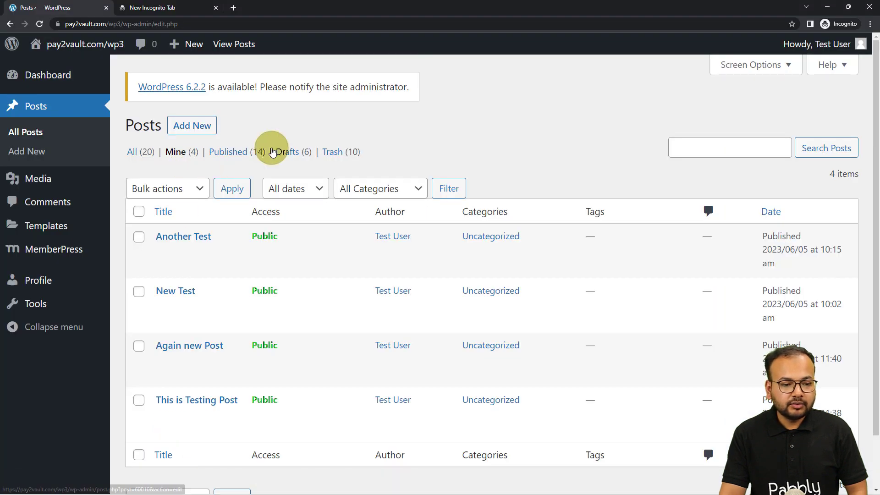
mouse_move(824, 46)
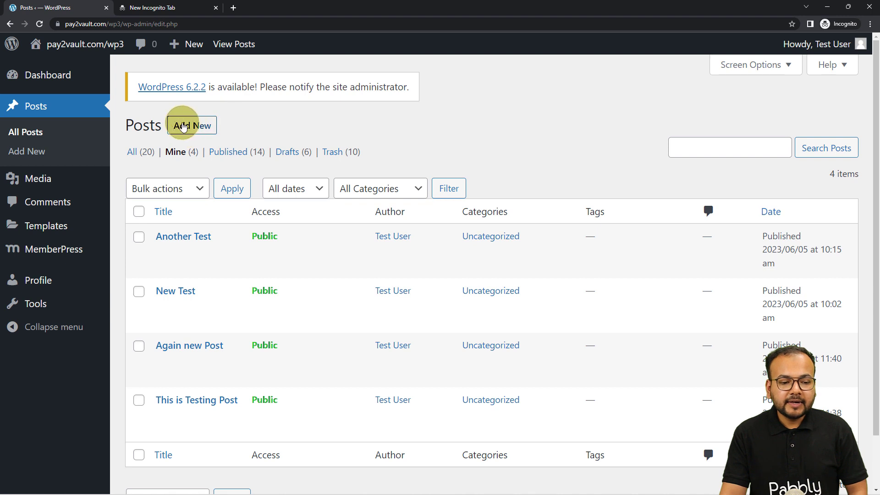
left_click(183, 126)
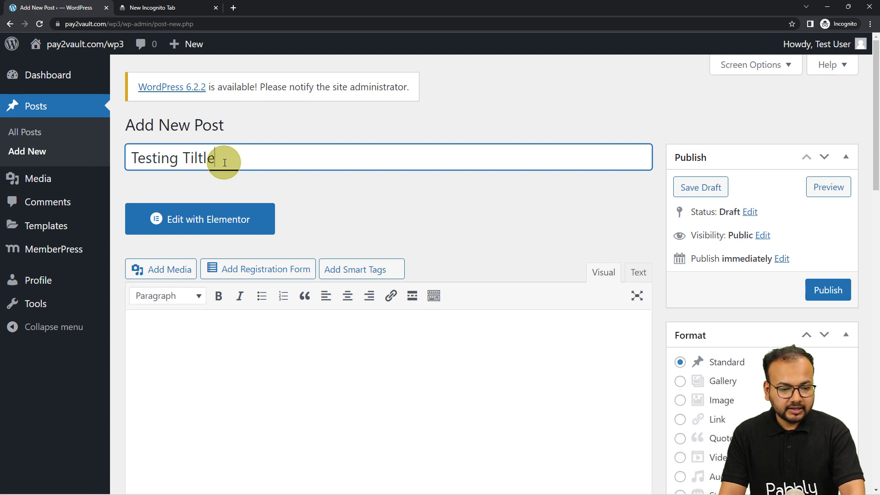
Step: Title the post "Testing Title" and enter four paragraphs: "Sample Text. For setting up our automation workflow. Buckle Up!! New Post is coming right away..."
scroll(223, 163, "down", 3)
scroll(223, 162, "up", 3)
key("BackSpace")
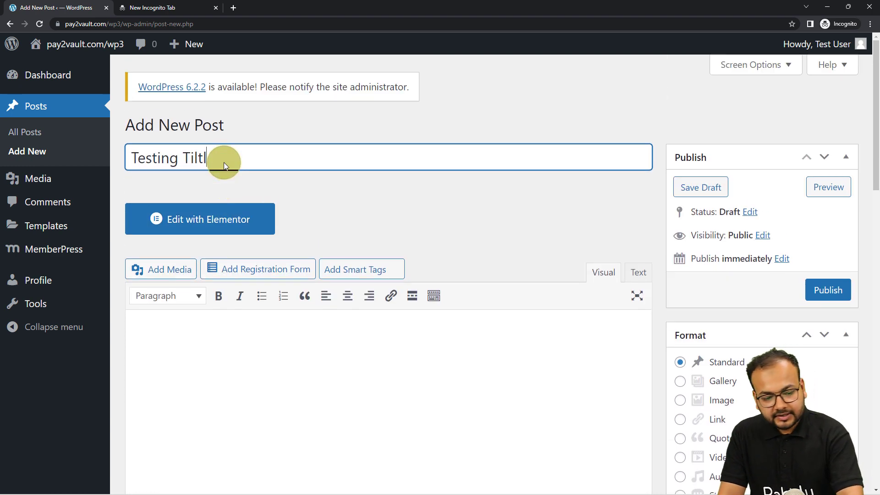
key("BackSpace")
type("tle")
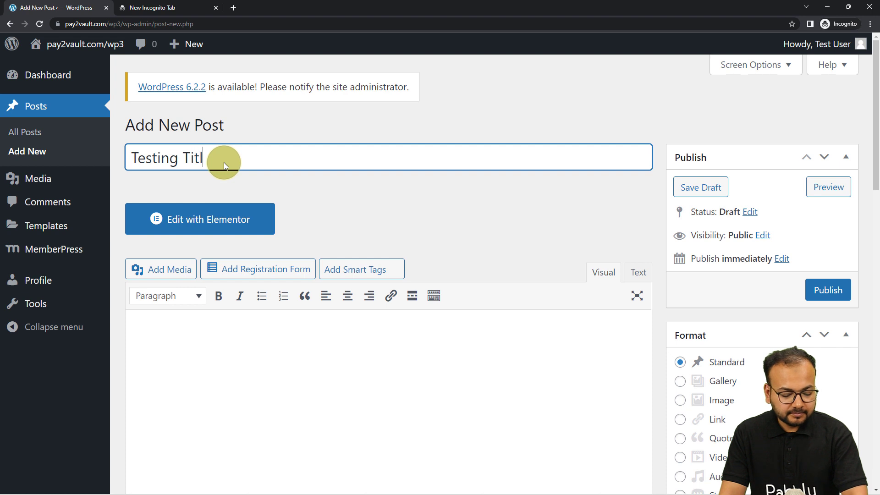
left_click(231, 346)
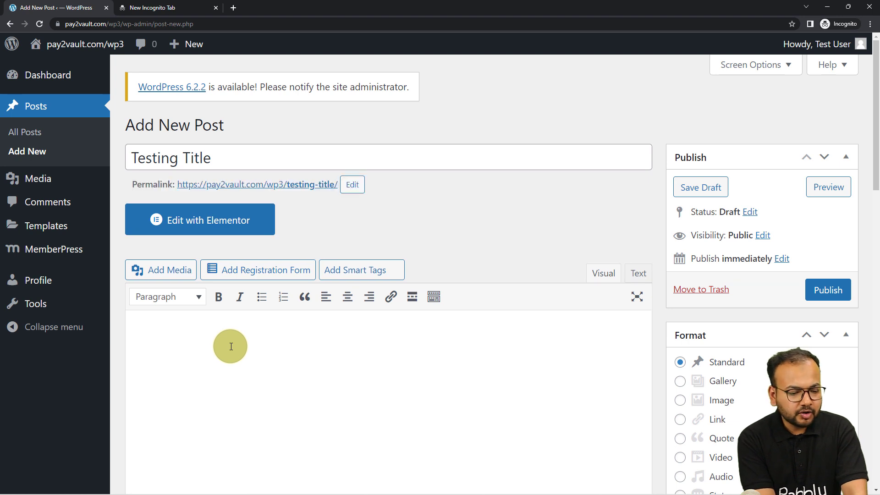
type("Sample Text. For setting up our automation workflow. Buckle Up!! New Post is coming right away...")
Step: Save the Testing Title post as a draft and open the list of all posts
scroll(458, 227, "down", 2)
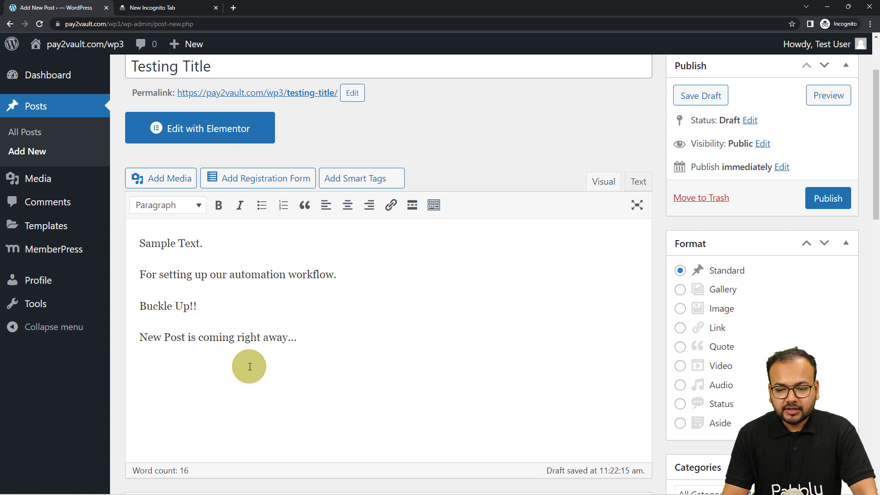
scroll(338, 373, "down", 1)
scroll(339, 376, "down", 3)
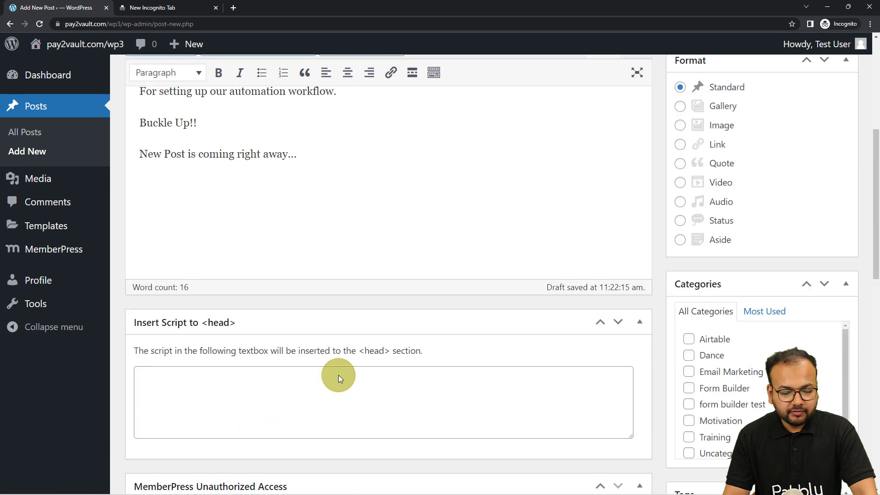
scroll(340, 373, "down", 2)
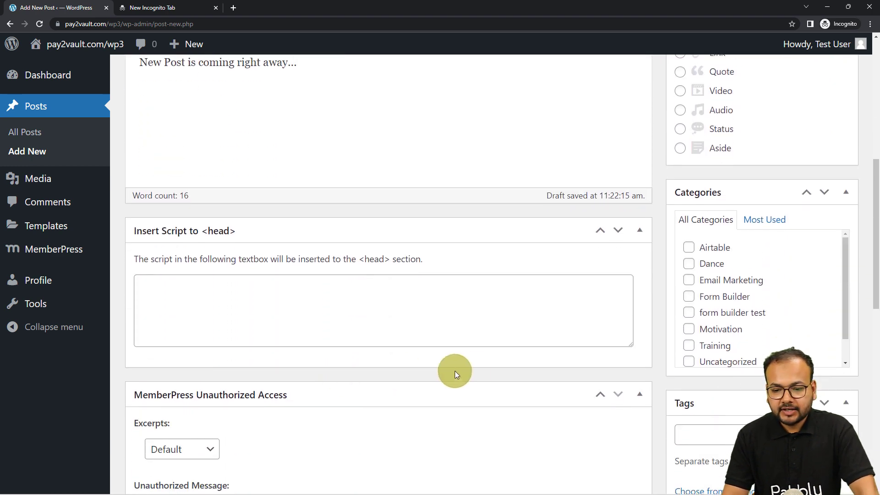
scroll(515, 352, "up", 3)
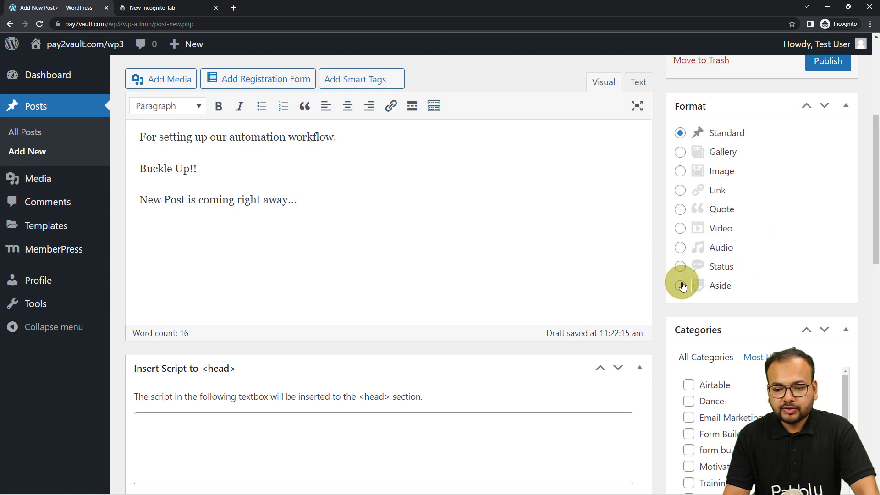
scroll(620, 386, "down", 3)
scroll(620, 387, "up", 1)
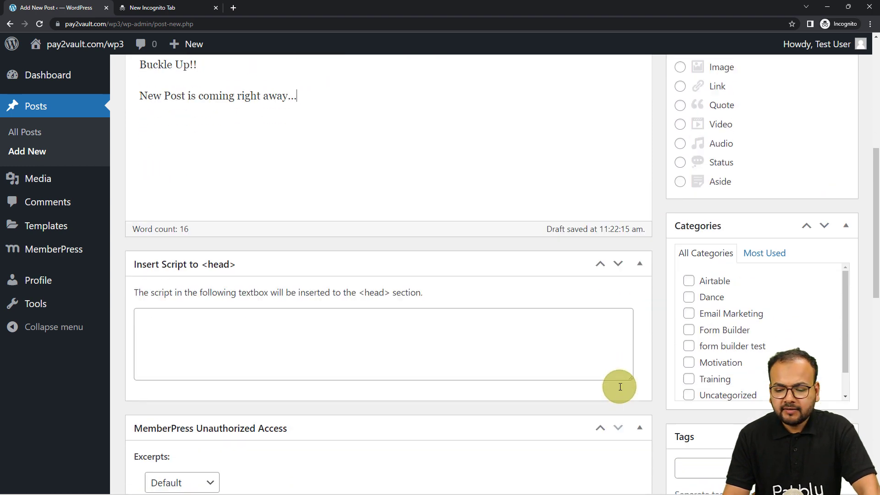
scroll(620, 386, "up", 7)
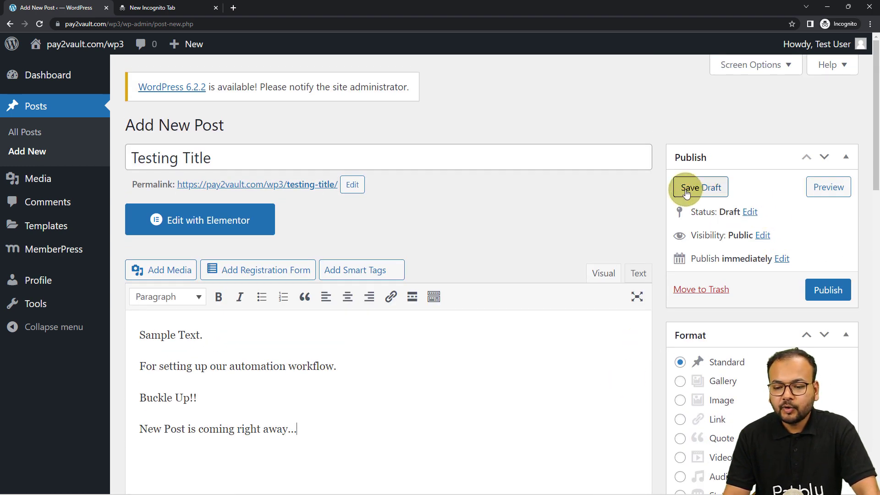
left_click(700, 189)
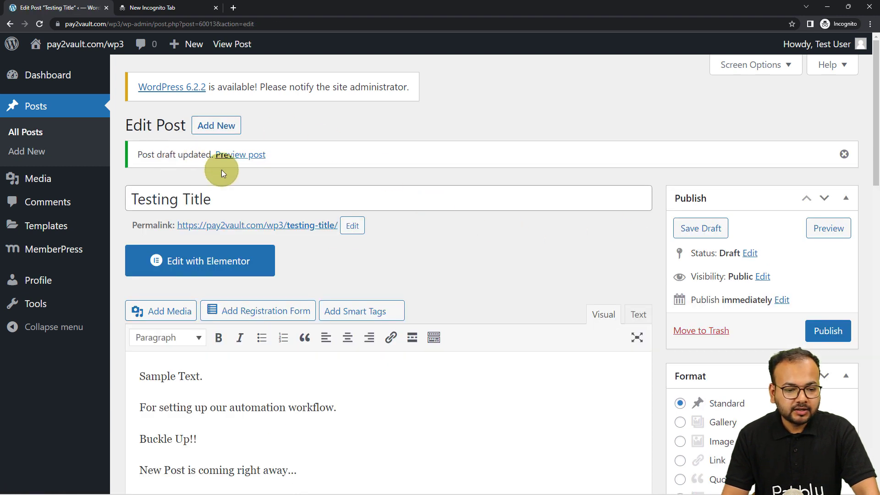
left_click(23, 132)
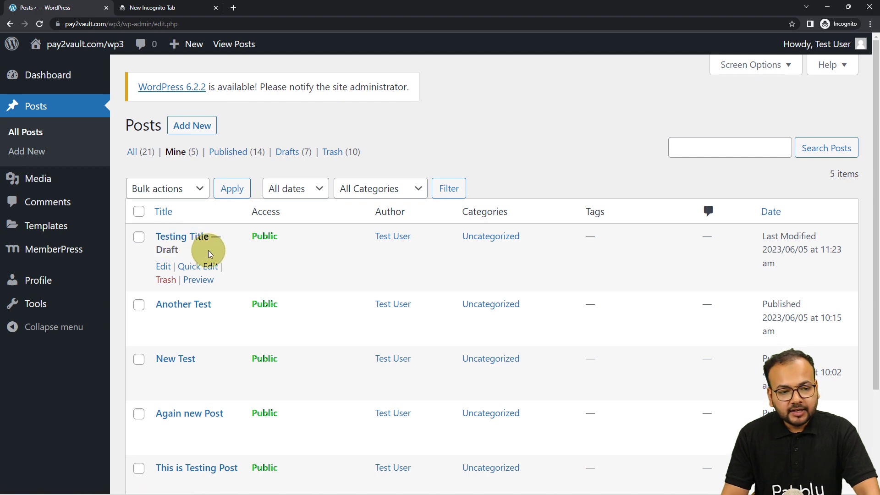
Step: Return to the administrator's WordPress session and open the Testing Title draft from the posts list for editing
left_click(829, 8)
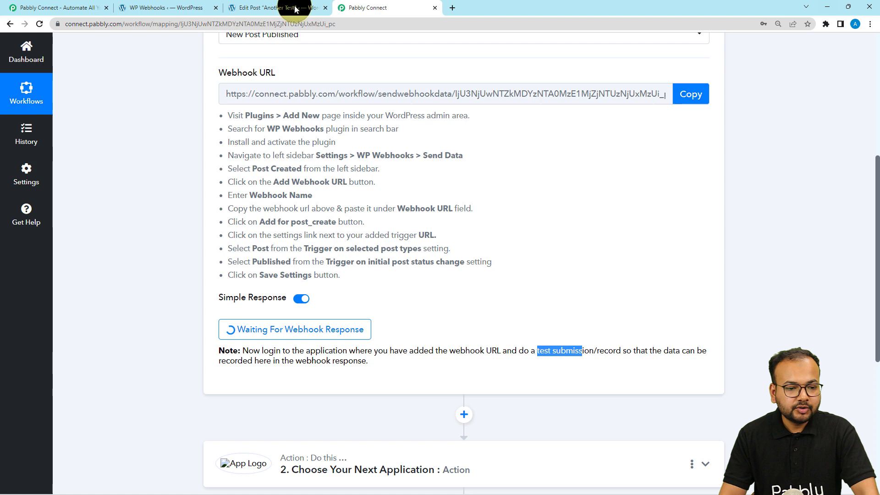
left_click(135, 6)
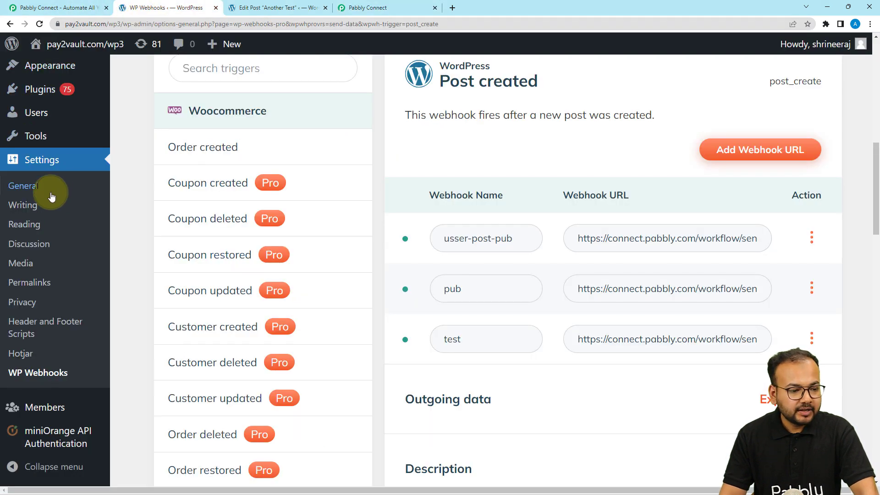
scroll(55, 202, "up", 3)
mouse_move(83, 218)
scroll(83, 217, "up", 7)
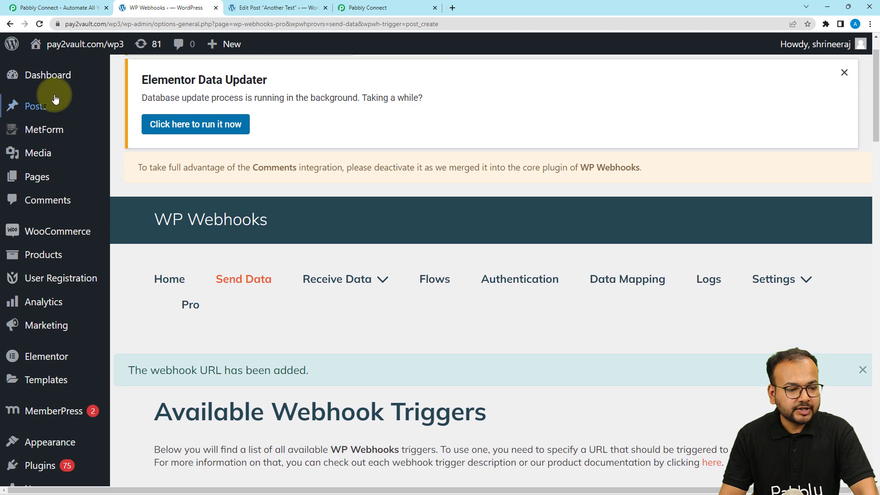
left_click(55, 110)
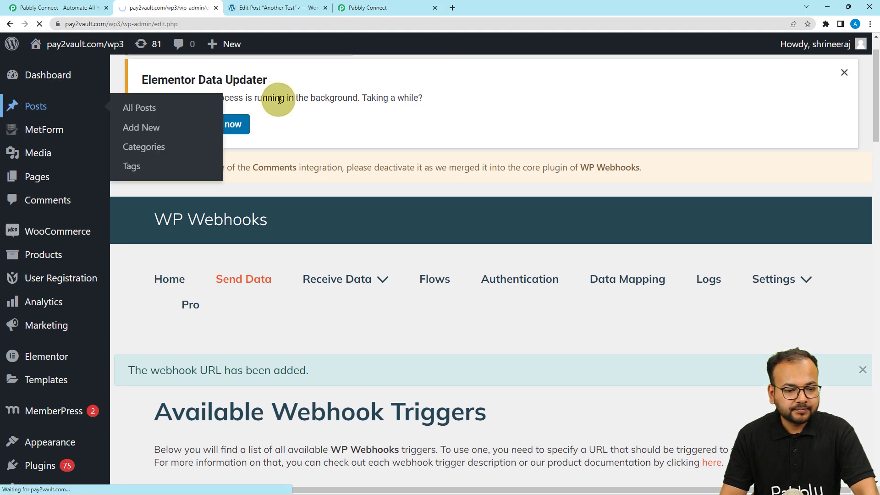
scroll(284, 124, "down", 4)
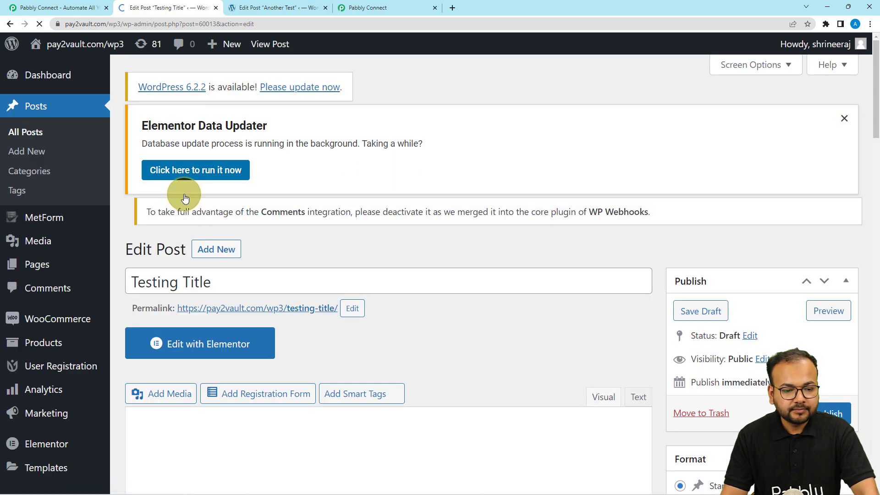
scroll(395, 190, "down", 5)
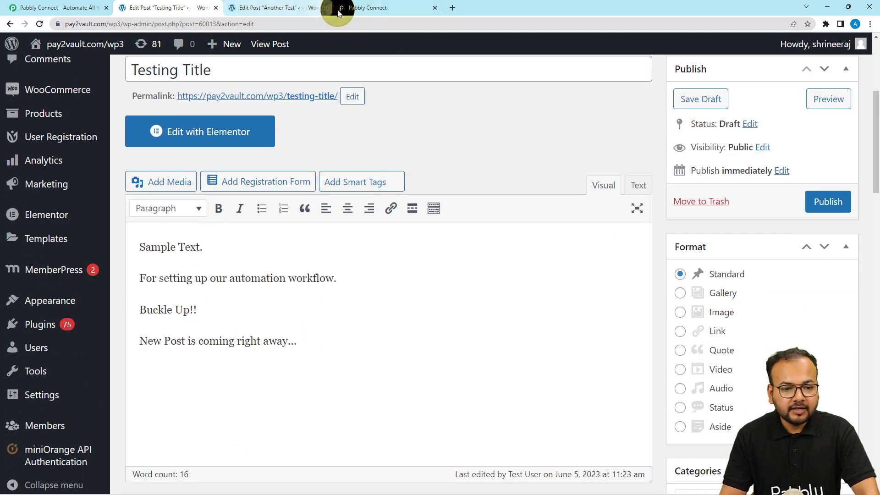
Step: Check the trigger's webhook capture status in Pabbly Connect and publish the Testing Title draft from the administrator's WordPress session
left_click(354, 10)
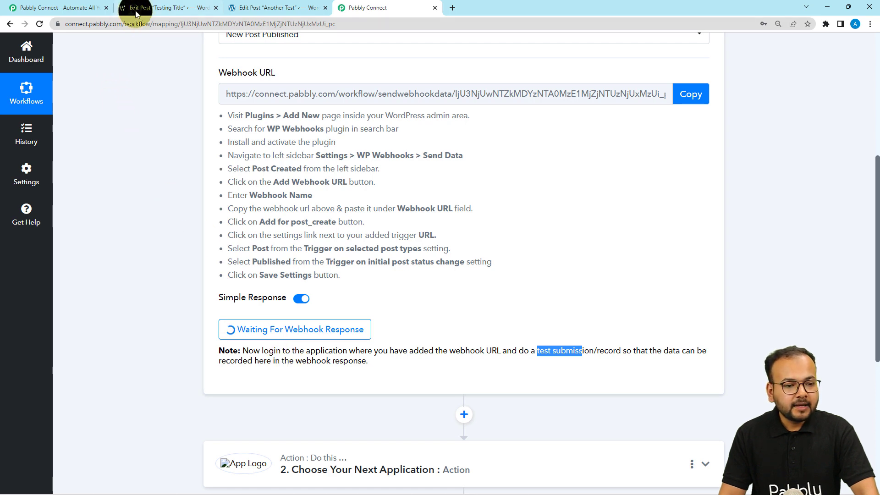
left_click(197, 7)
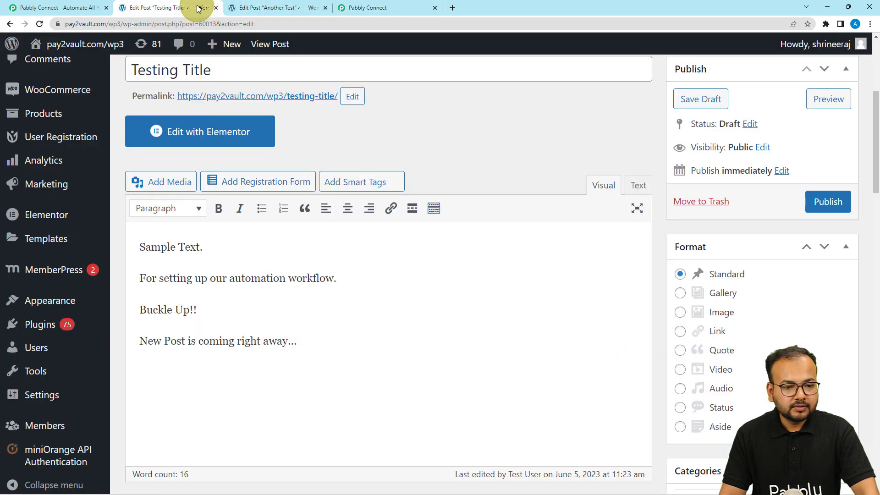
left_click(818, 204)
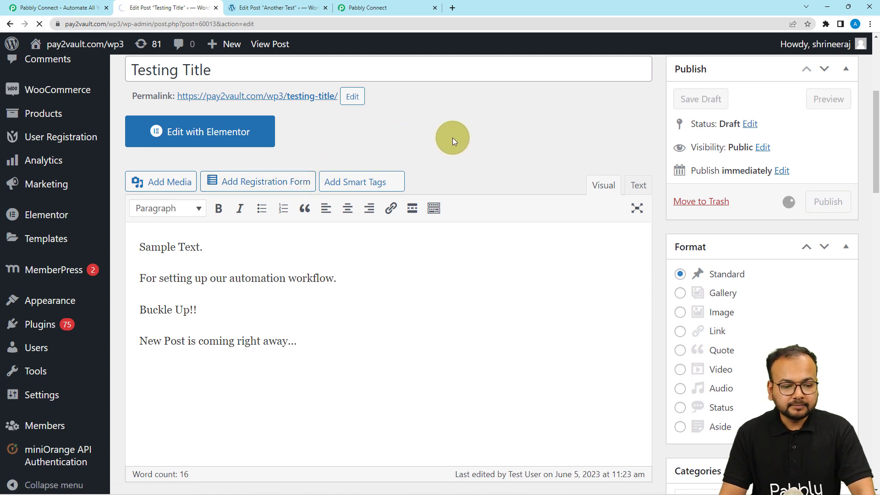
scroll(456, 139, "down", 3)
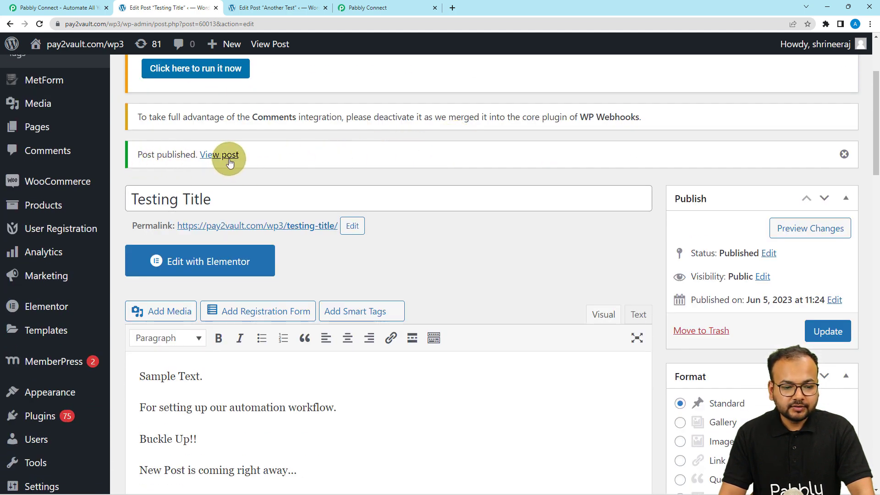
Step: Switch to Pabbly Connect and examine the response received by the WordPress trigger
left_click(367, 7)
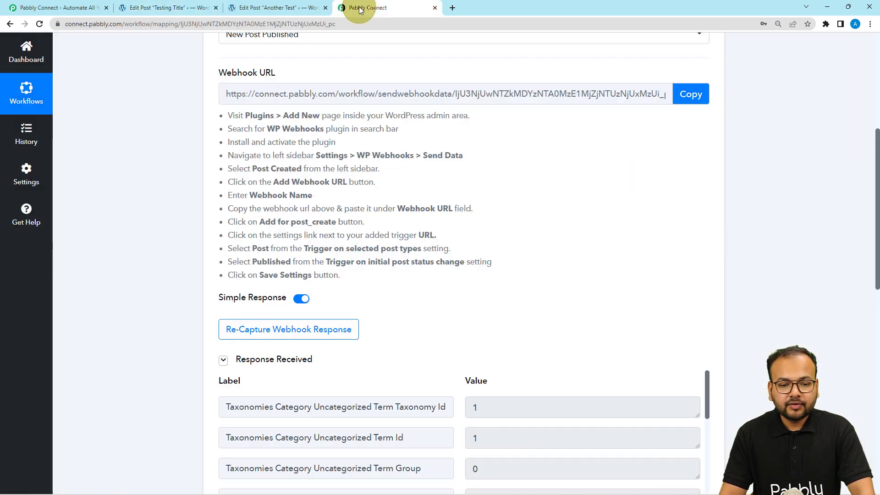
scroll(150, 263, "down", 3)
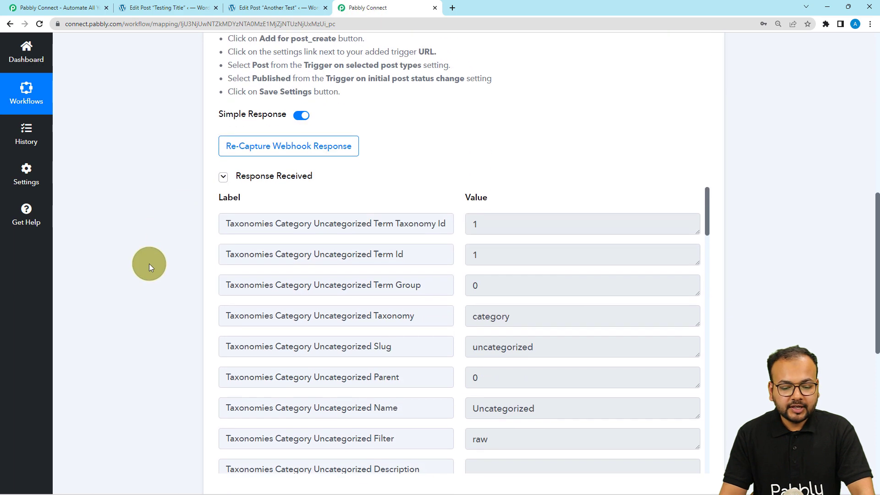
scroll(149, 263, "down", 1)
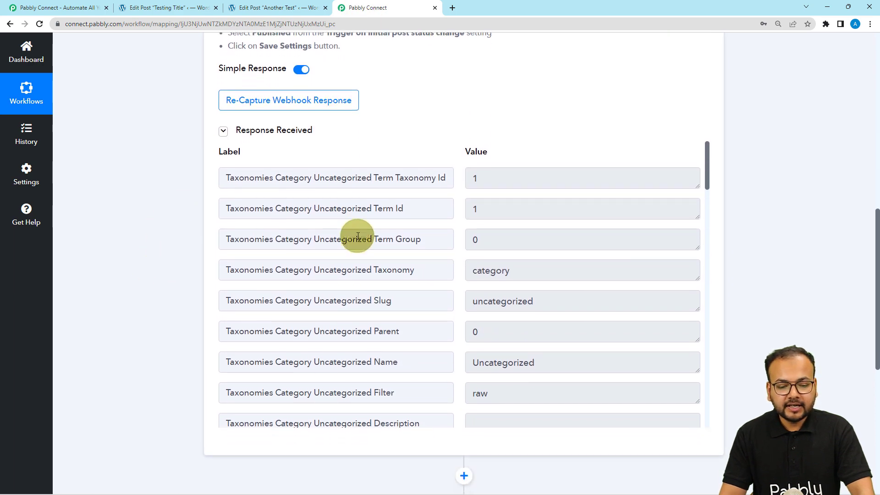
Step: Look through the received webhook response for the published post's permalink, ID, title and status
scroll(358, 236, "down", 1)
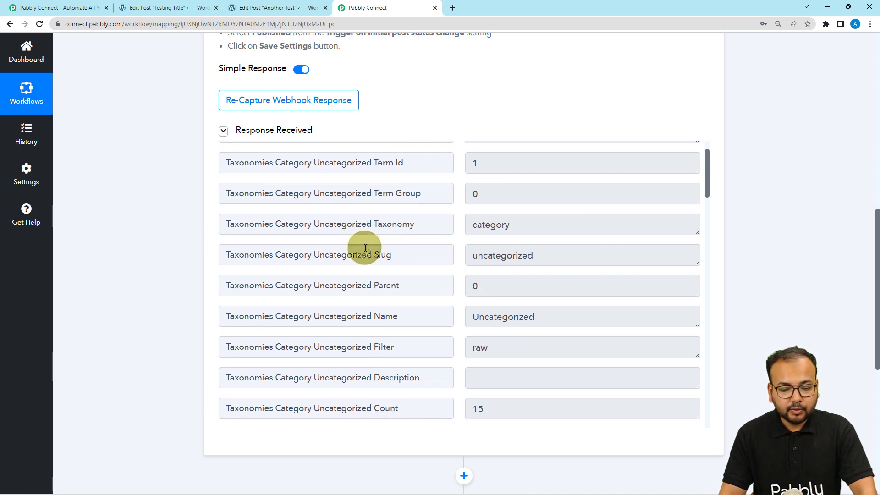
scroll(468, 282, "down", 3)
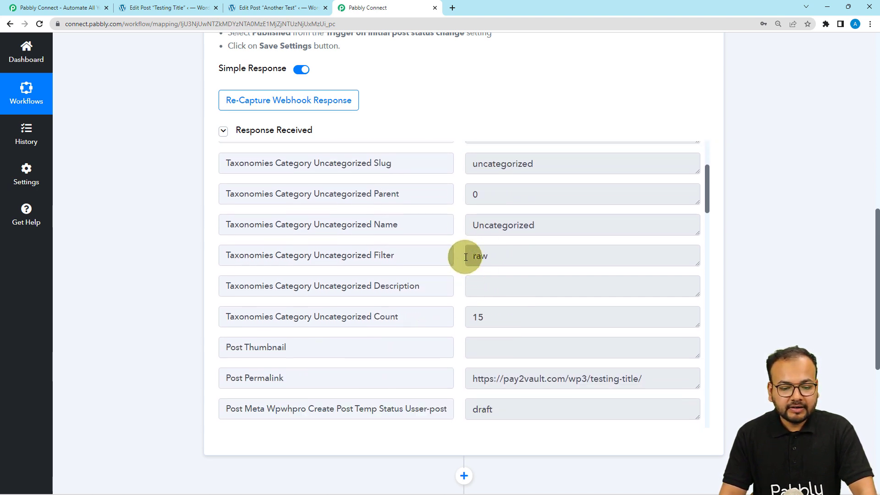
scroll(372, 272, "down", 2)
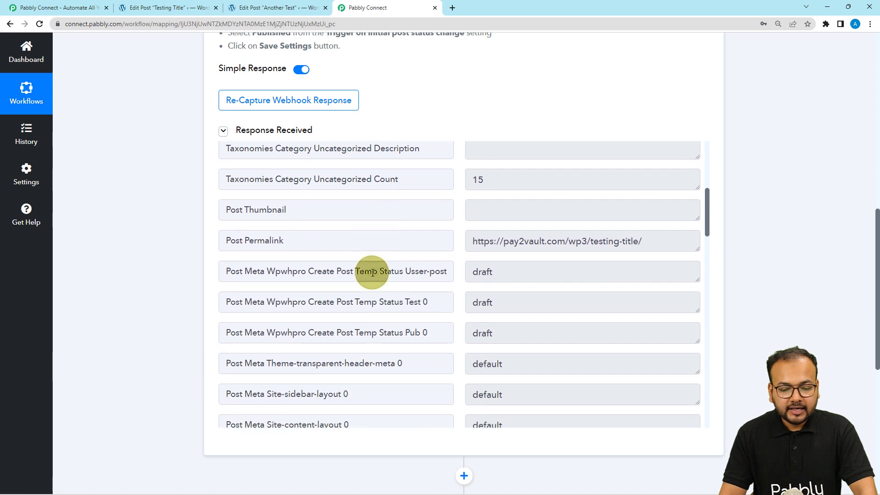
scroll(372, 272, "down", 2)
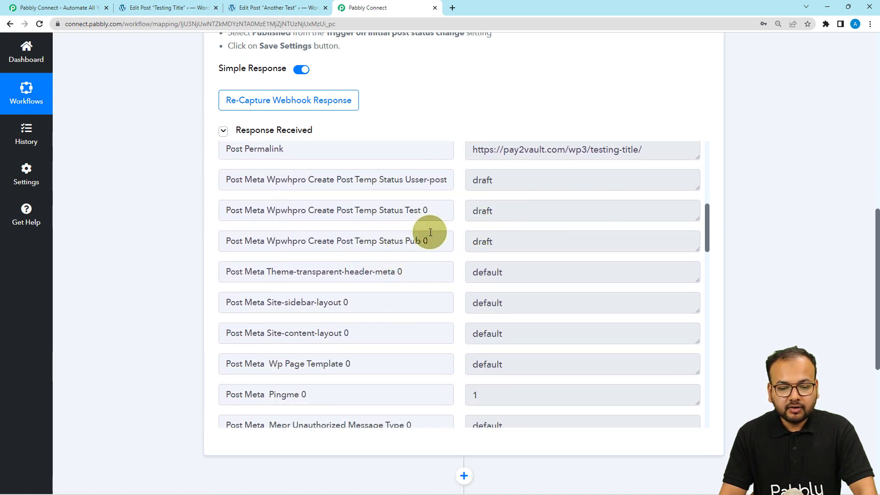
scroll(390, 279, "down", 8)
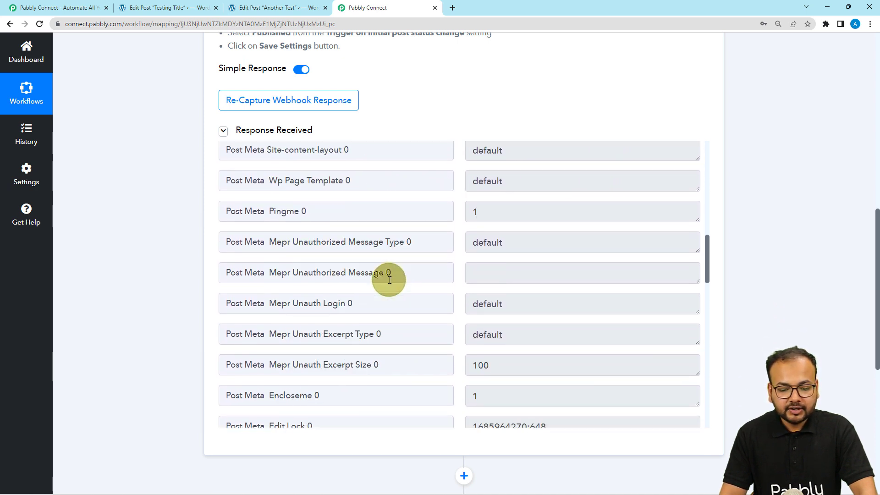
scroll(389, 280, "down", 1)
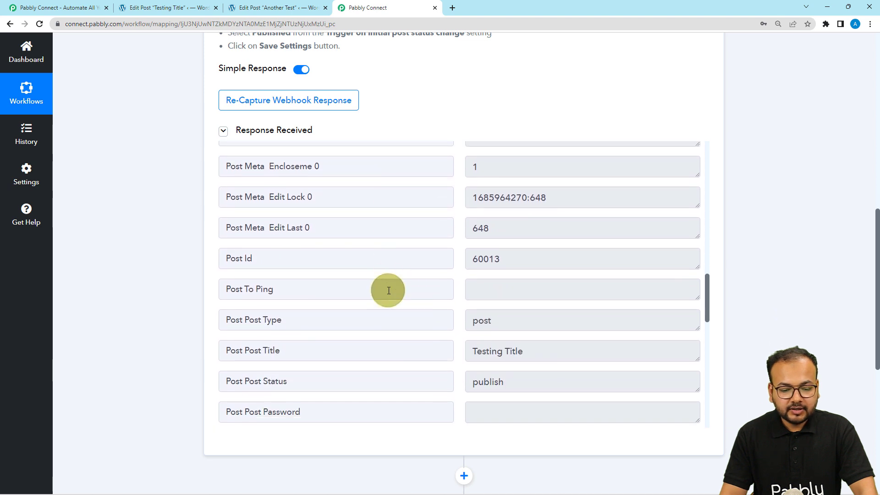
left_click_drag(534, 355, 448, 350)
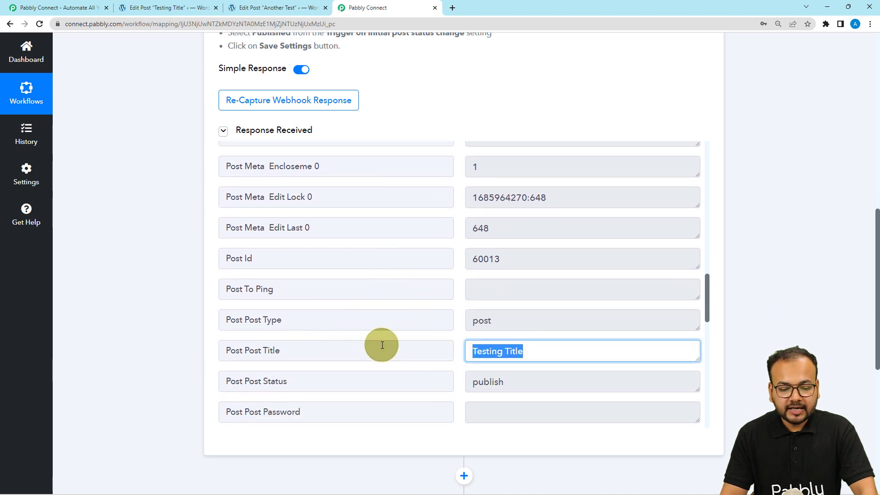
scroll(472, 295, "down", 3)
left_click_drag(515, 246, 381, 273)
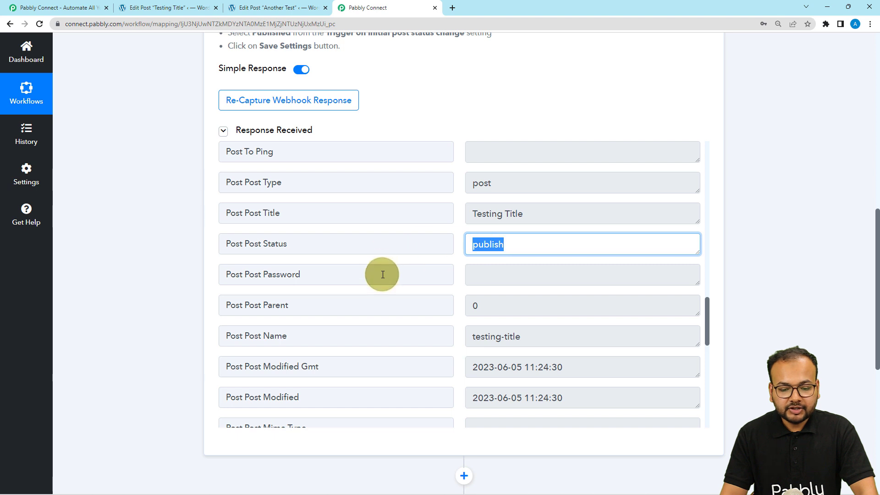
Step: Examine the remaining response fields for the post's dates, content and author ID
scroll(382, 274, "down", 4)
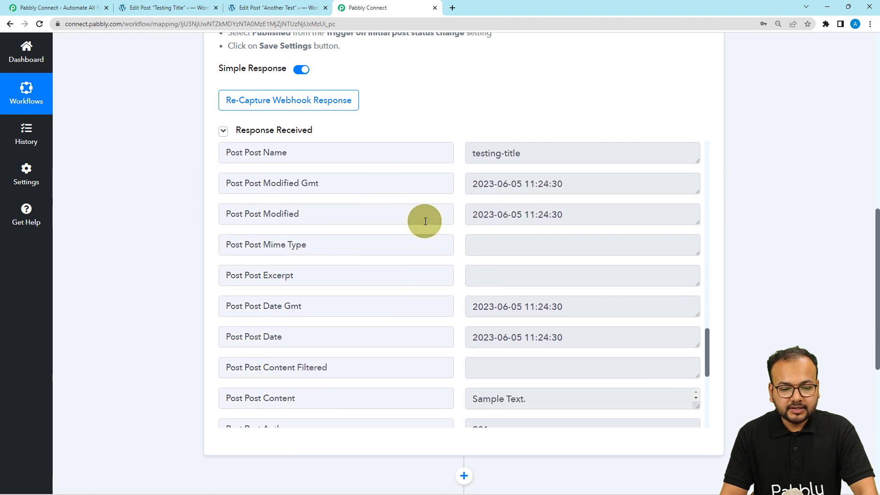
scroll(368, 315, "down", 3)
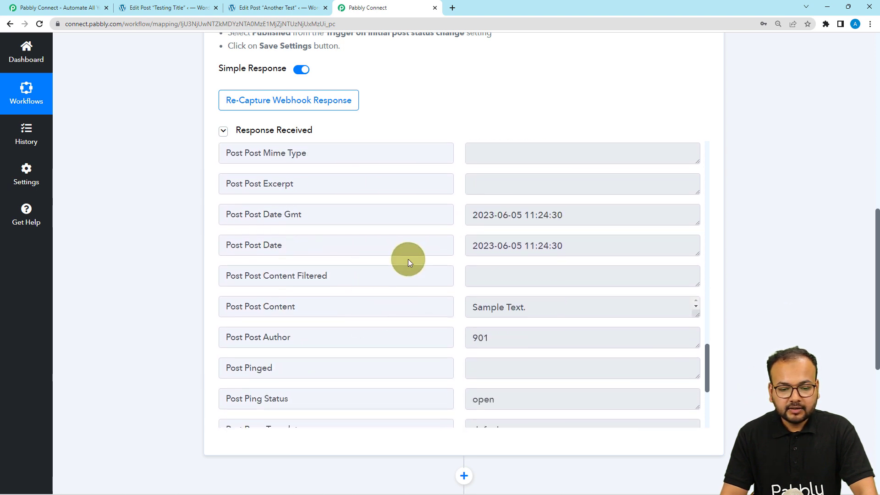
scroll(402, 294, "down", 3)
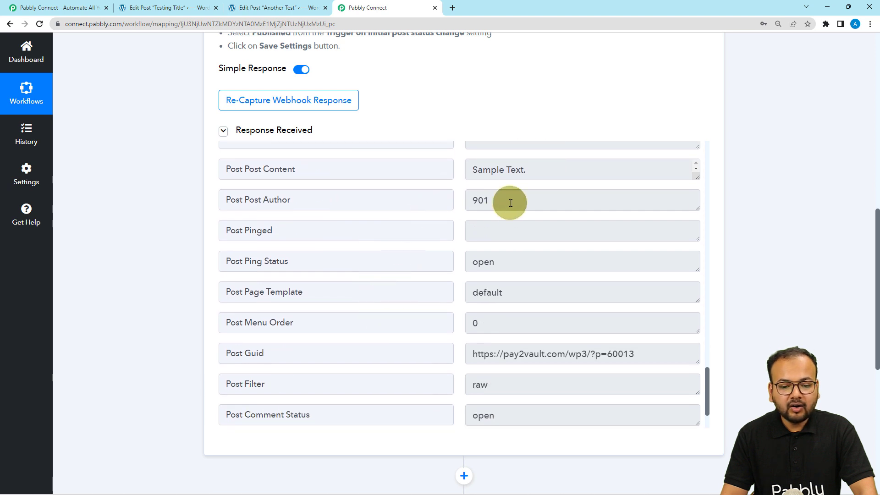
left_click_drag(510, 200, 460, 200)
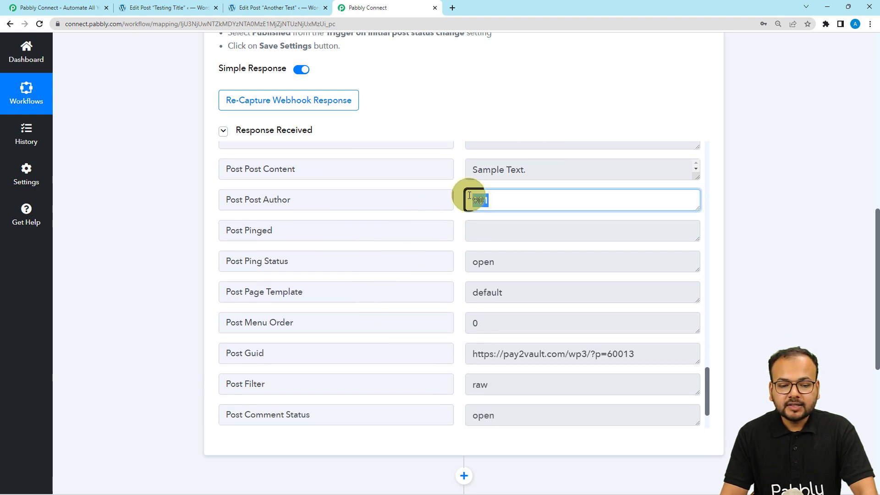
scroll(384, 244, "down", 2)
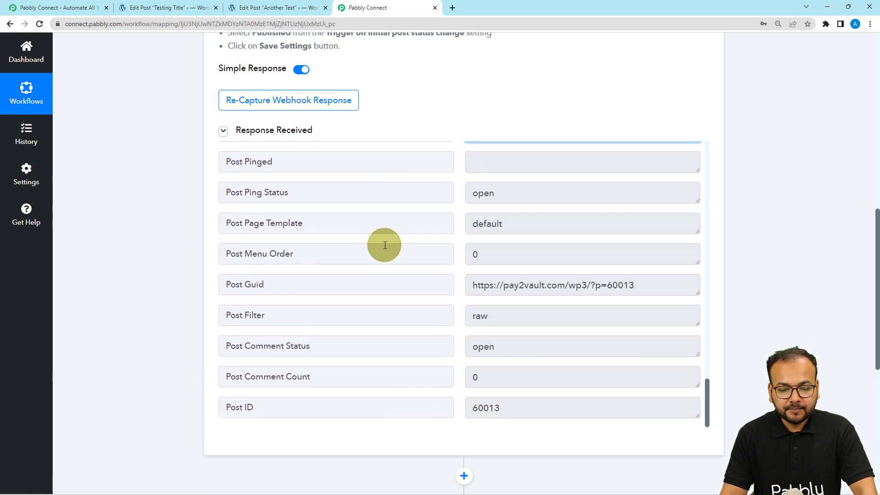
scroll(384, 245, "down", 3)
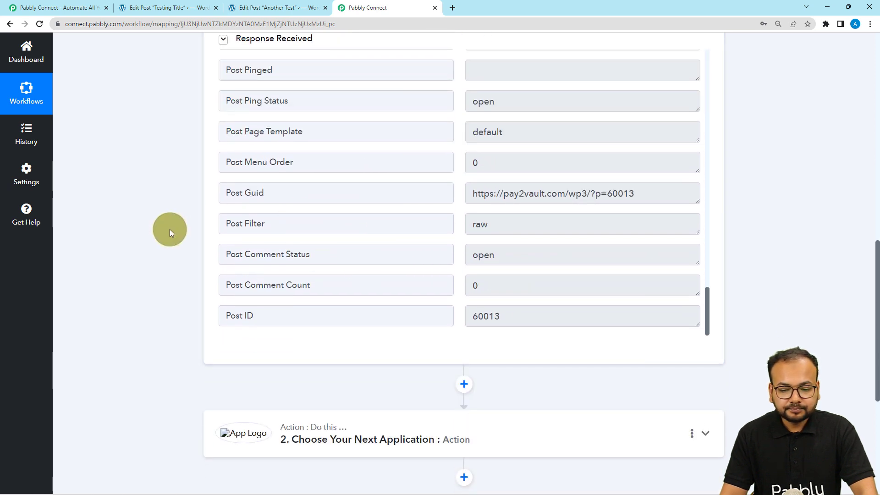
scroll(286, 209, "up", 8)
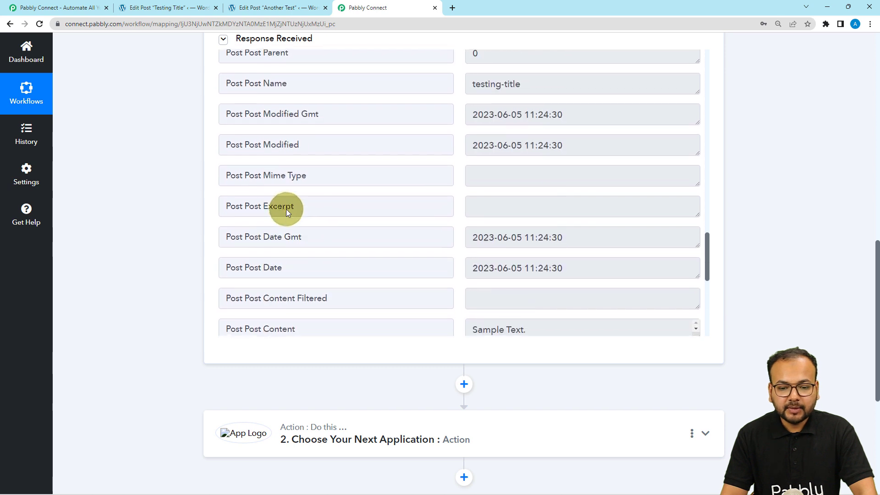
scroll(286, 209, "down", 3)
scroll(135, 197, "down", 5)
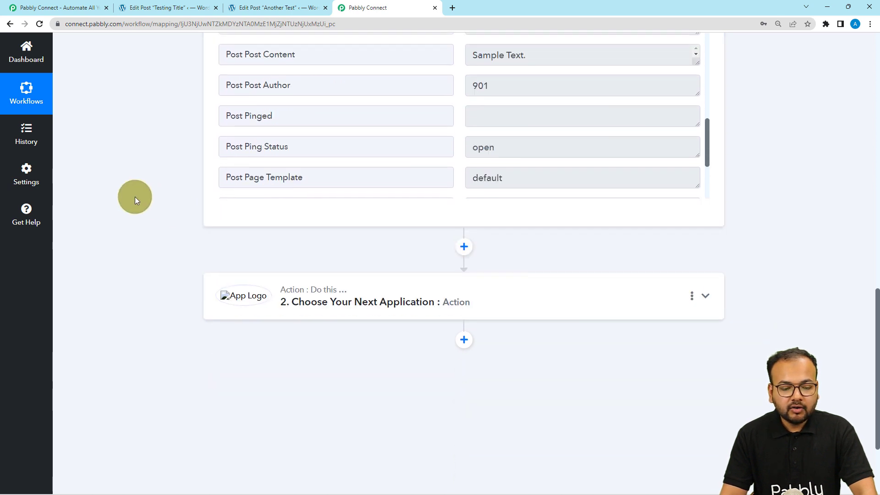
scroll(135, 197, "up", 4)
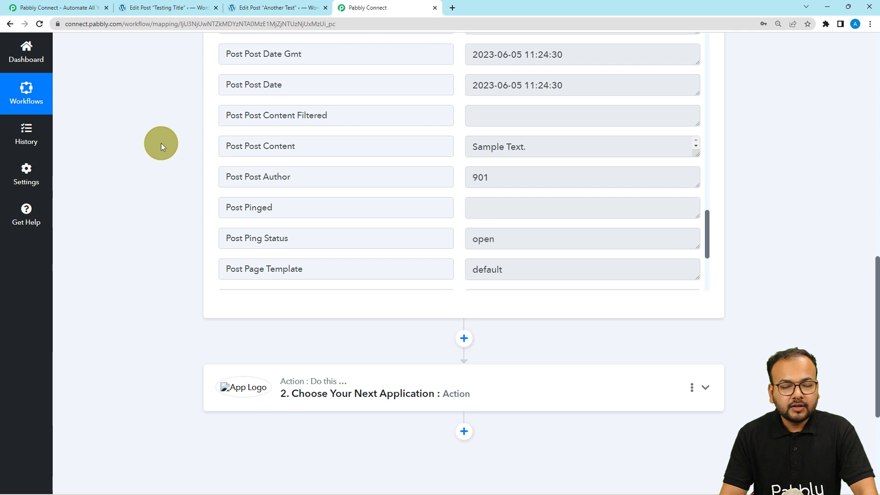
Step: Search for "word" in the workflow's second step and choose WordPress as the action app
scroll(161, 143, "down", 5)
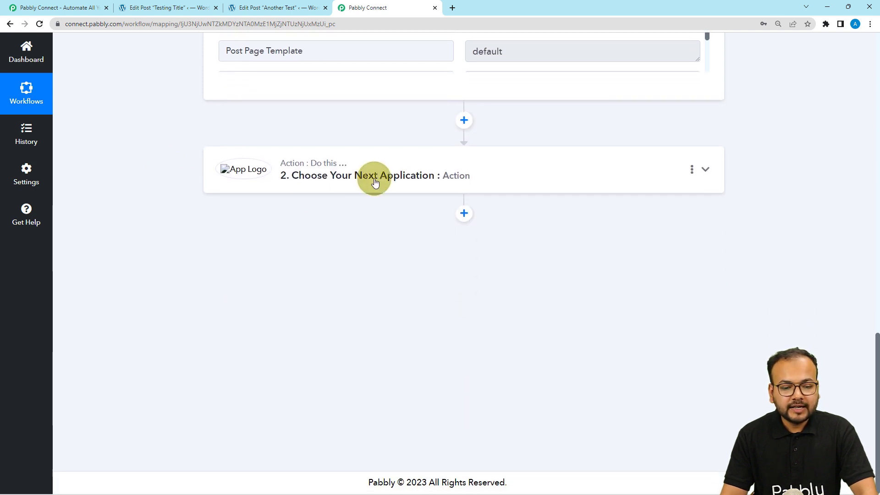
left_click(374, 181)
scroll(358, 160, "down", 2)
left_click(341, 140)
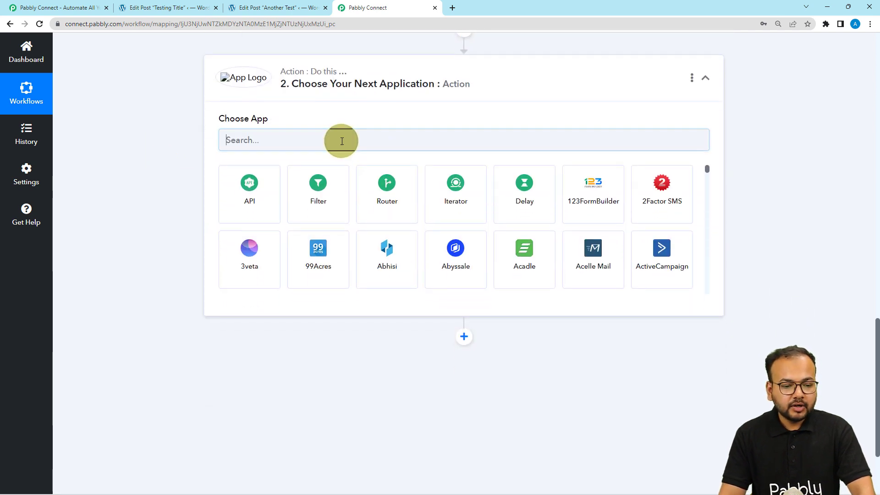
type("word")
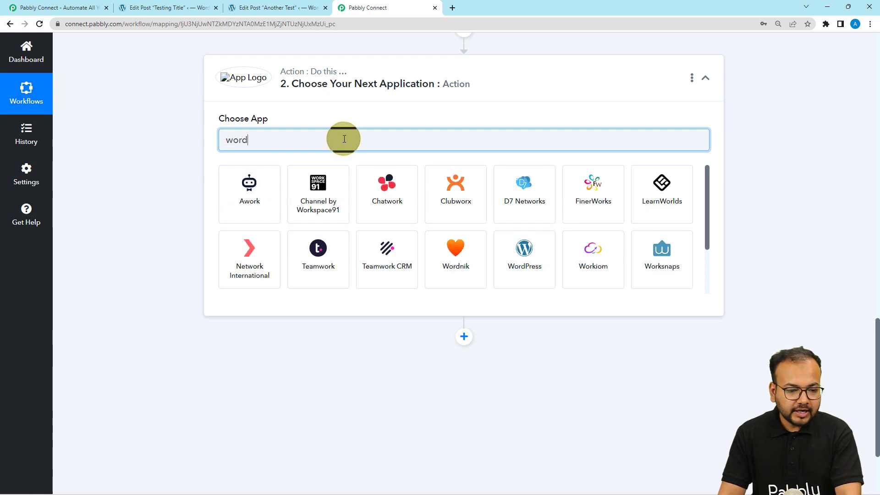
left_click(331, 194)
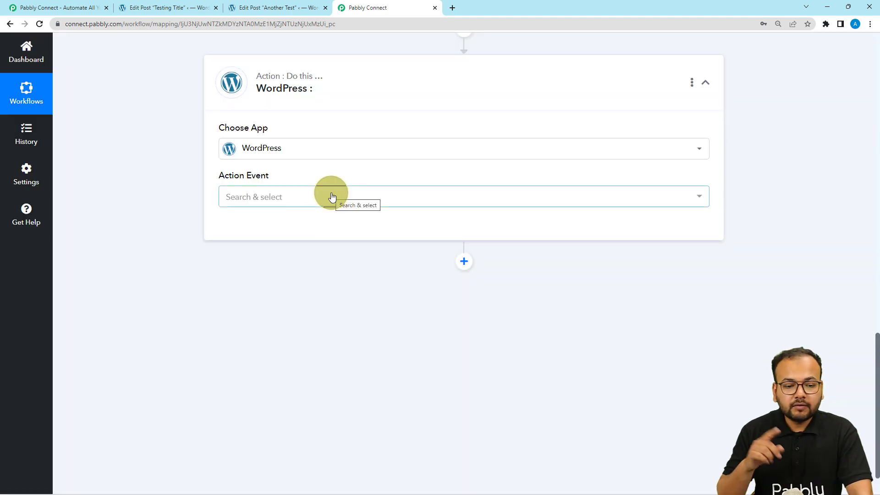
Step: Set the WordPress action event to Search User and open its account connection settings
left_click(296, 206)
type("sea")
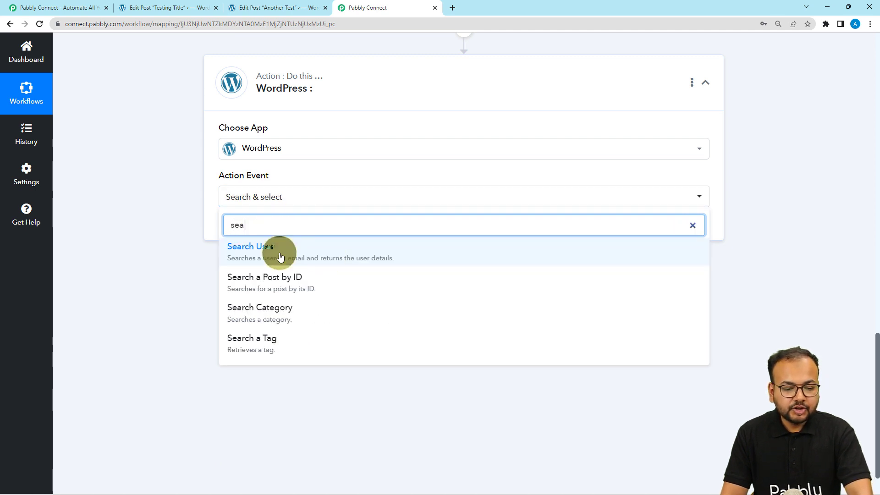
left_click(246, 251)
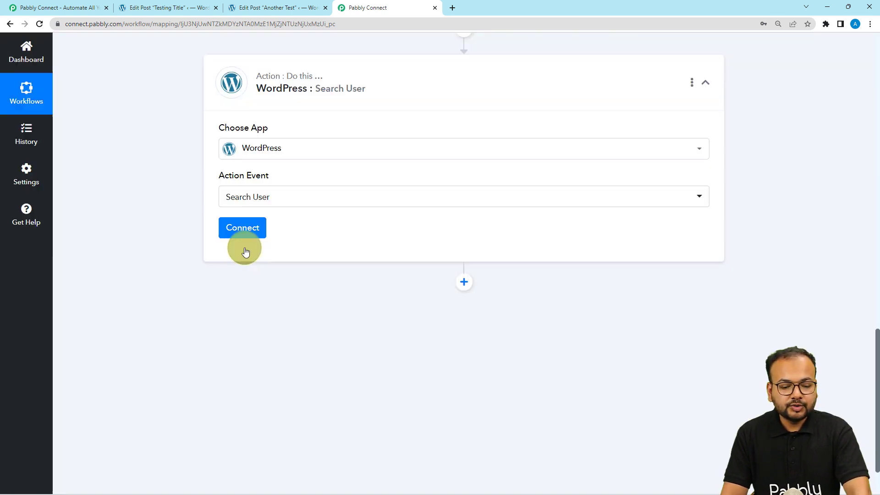
left_click(245, 227)
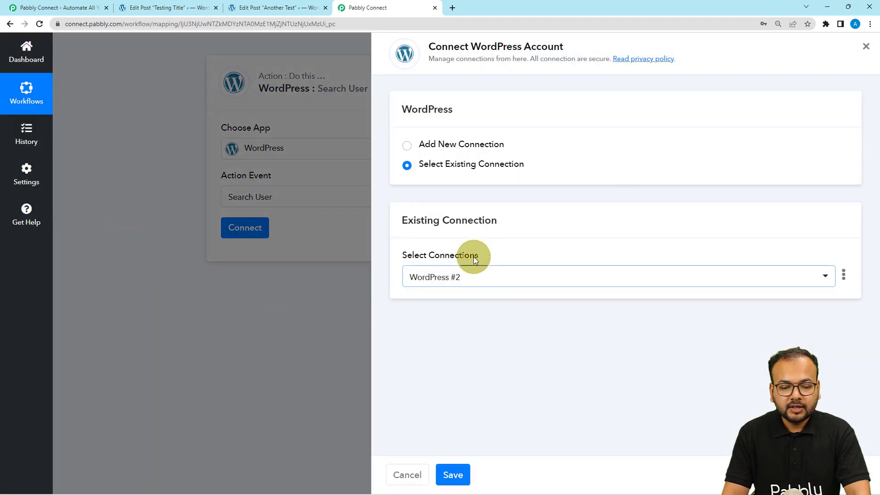
Step: Start adding a new WordPress connection and review its username, password and base URL fields
left_click(406, 146)
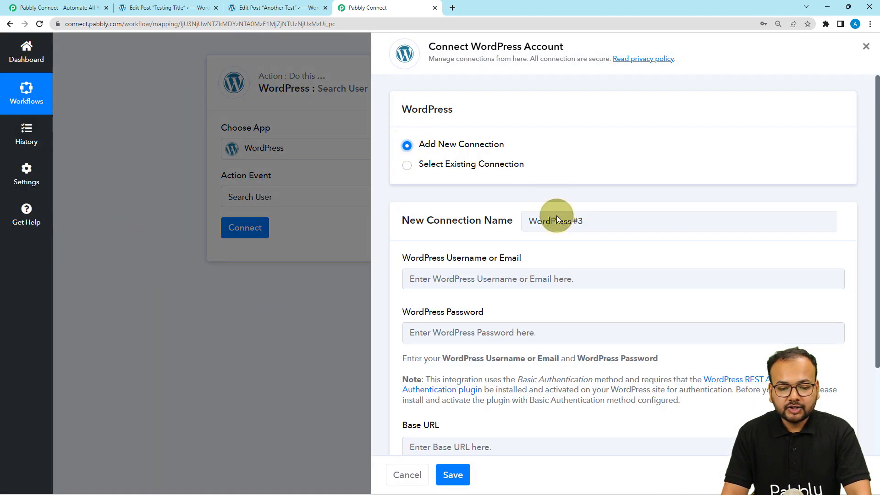
scroll(560, 269, "down", 1)
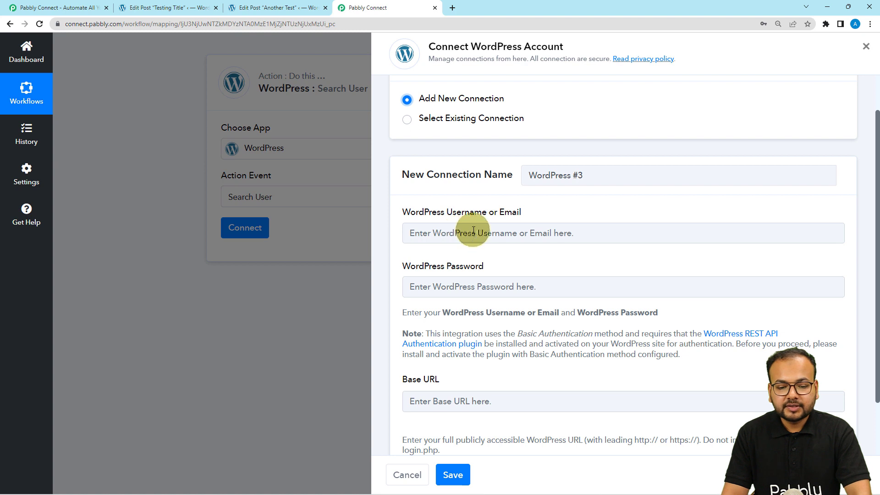
scroll(427, 290, "down", 1)
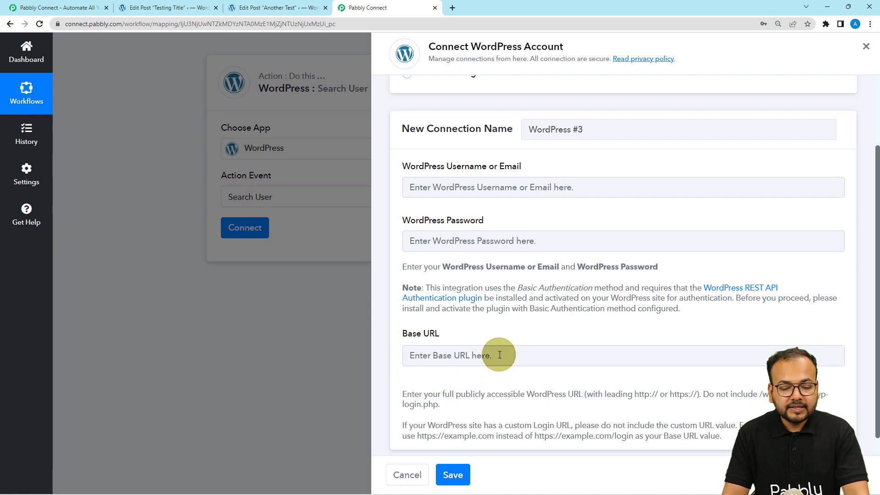
left_click(151, 7)
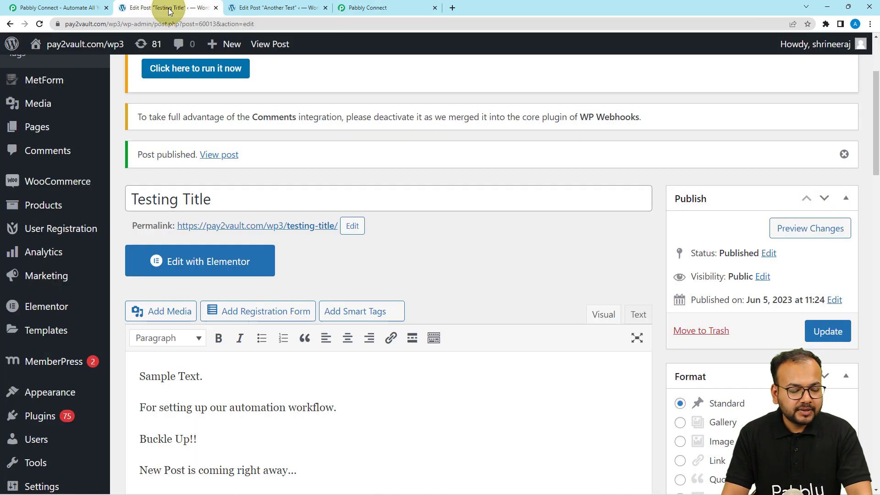
double_click(80, 24)
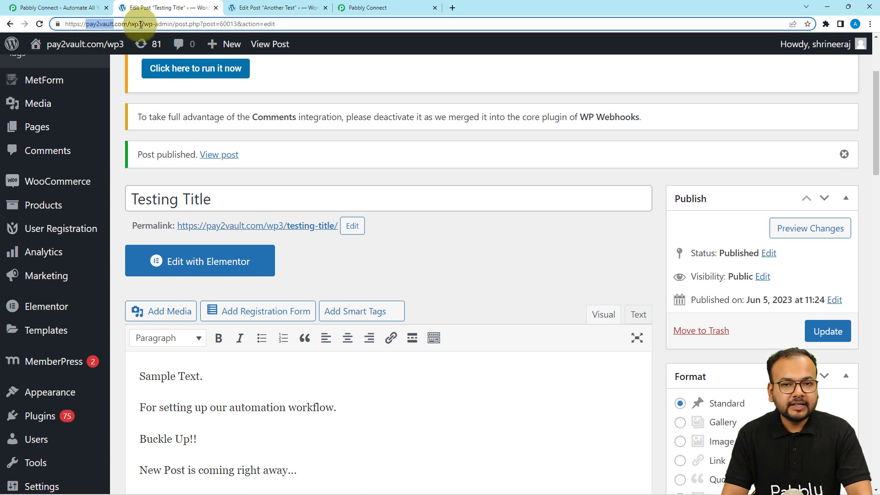
left_click_drag(132, 24, 66, 24)
key("ctrl+c")
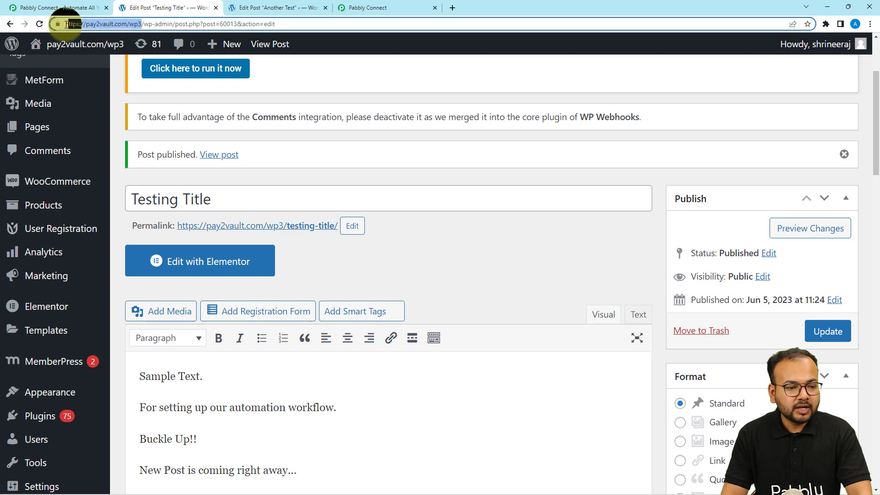
left_click(364, 8)
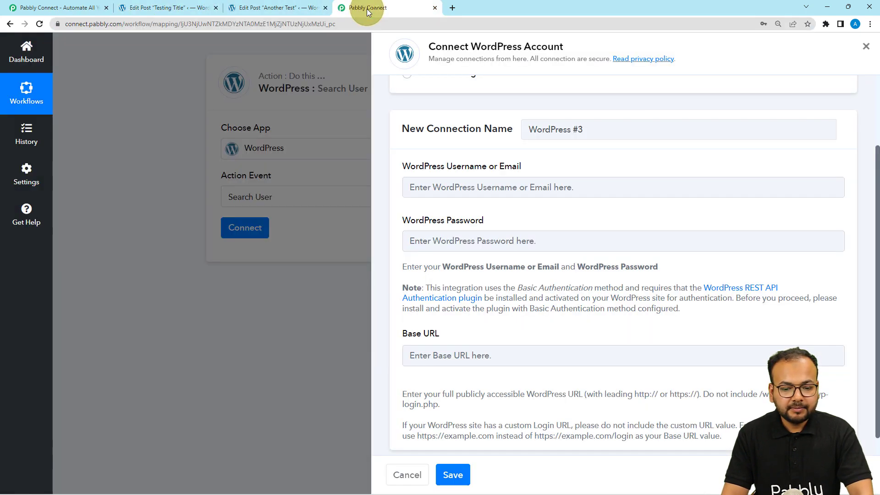
left_click(498, 354)
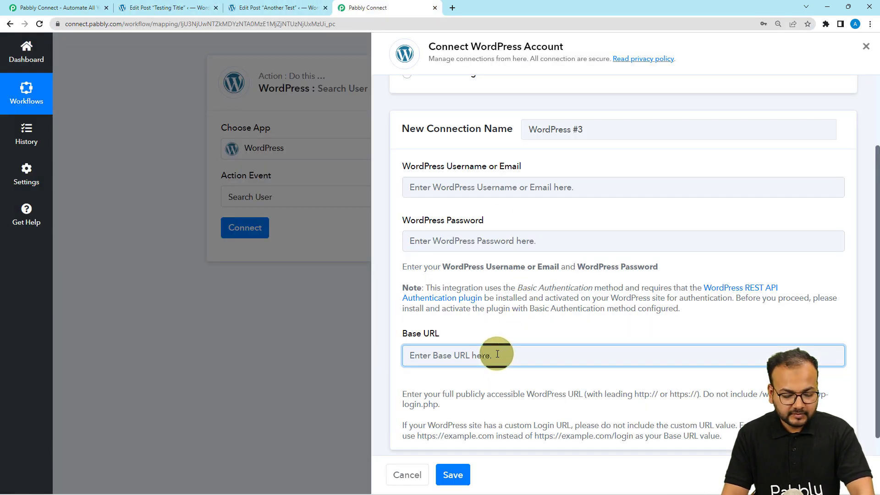
key("ctrl+v")
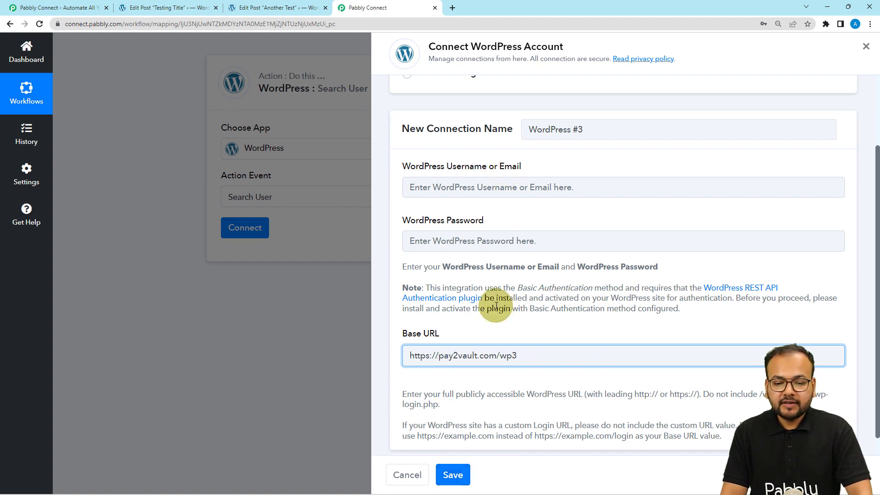
Step: Switch the Search User action to the existing connection WordPress #2 and save the connection
scroll(499, 310, "up", 2)
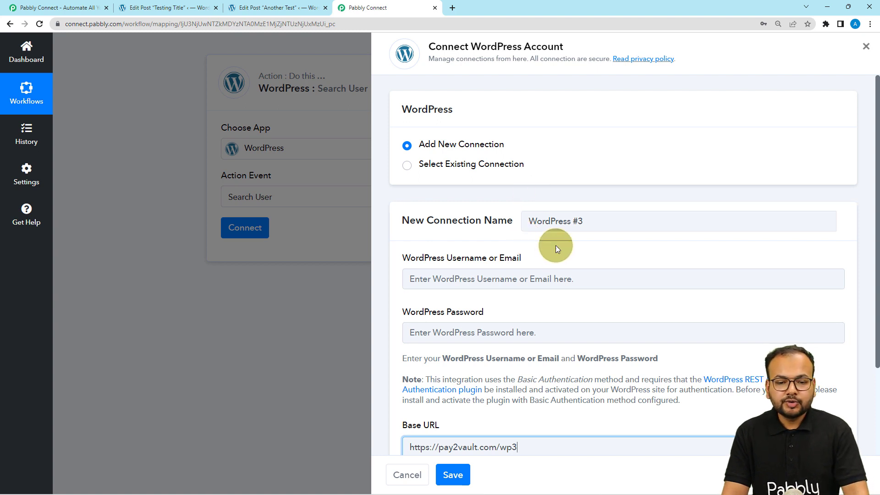
left_click(406, 166)
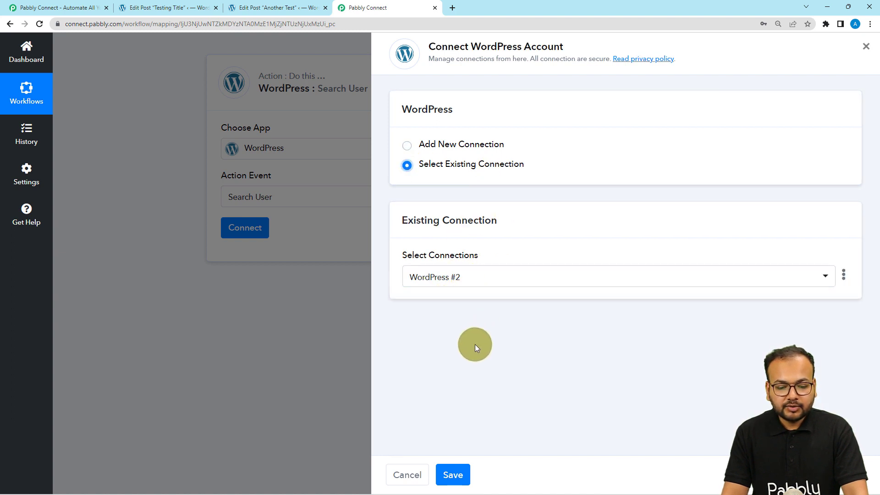
left_click(452, 474)
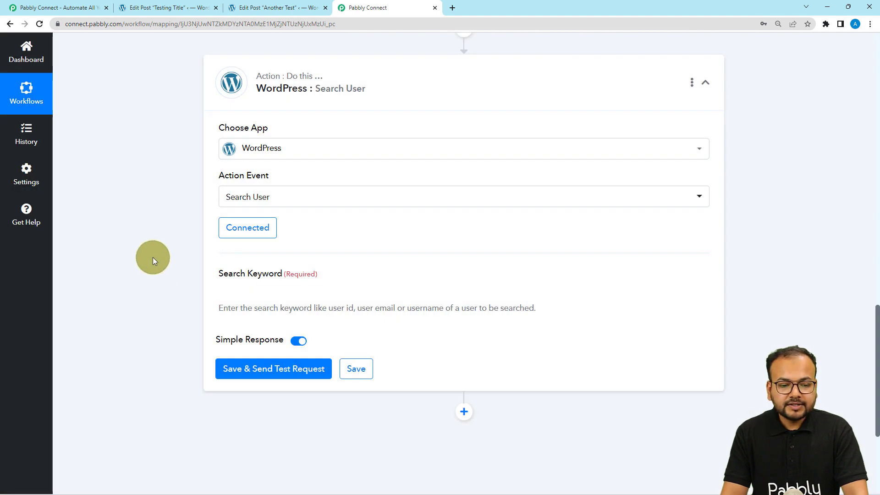
Step: Map Post Post Author from the New Post Published trigger as the Search Keyword, then save and send a test request
scroll(153, 258, "down", 1)
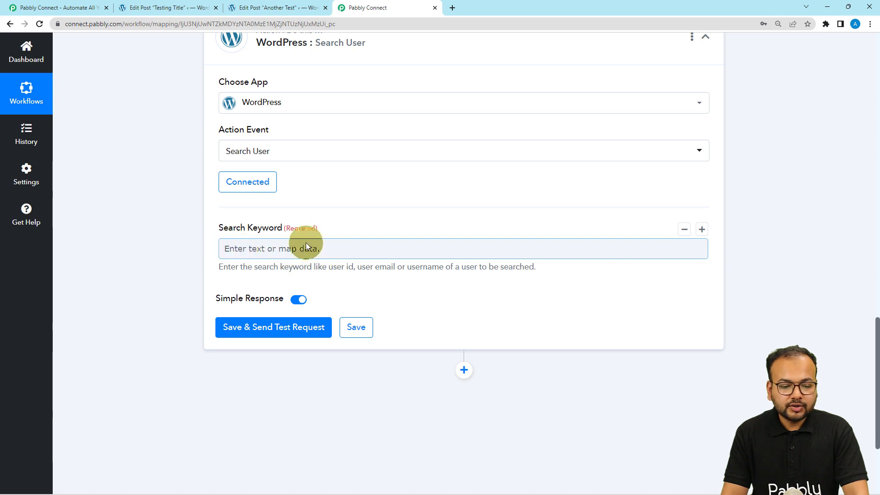
scroll(144, 254, "up", 9)
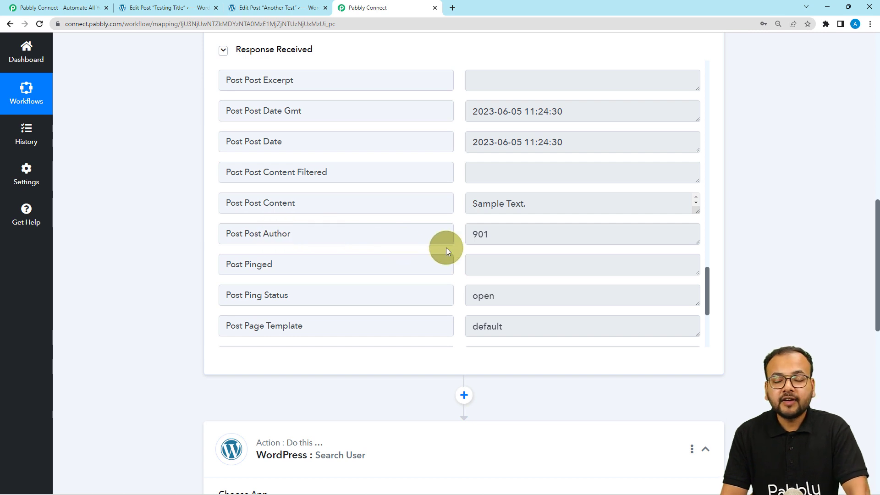
left_click(501, 235)
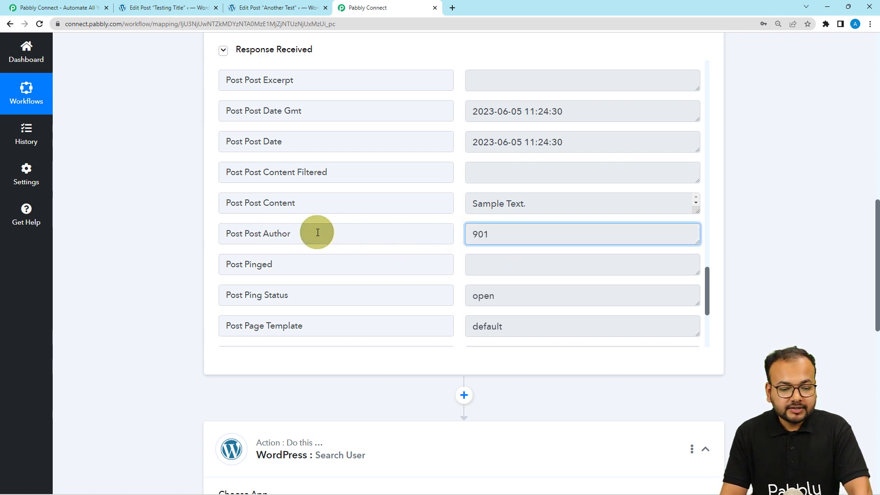
left_click(298, 234)
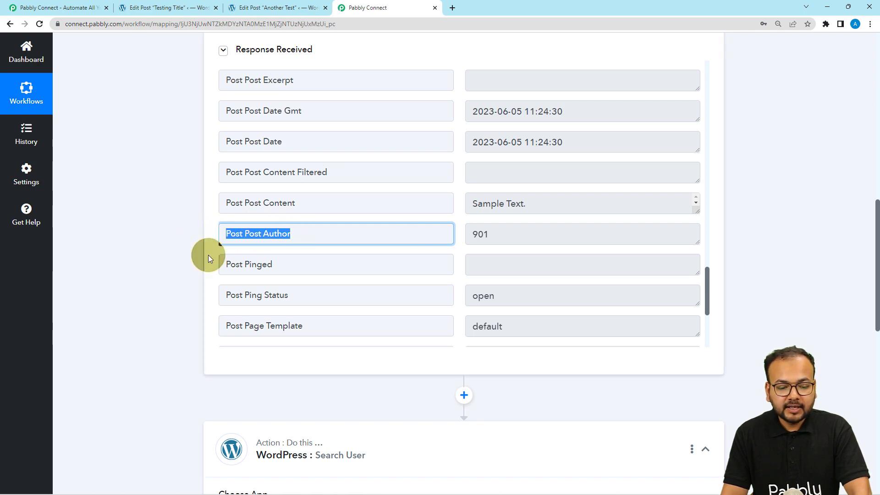
scroll(208, 254, "down", 10)
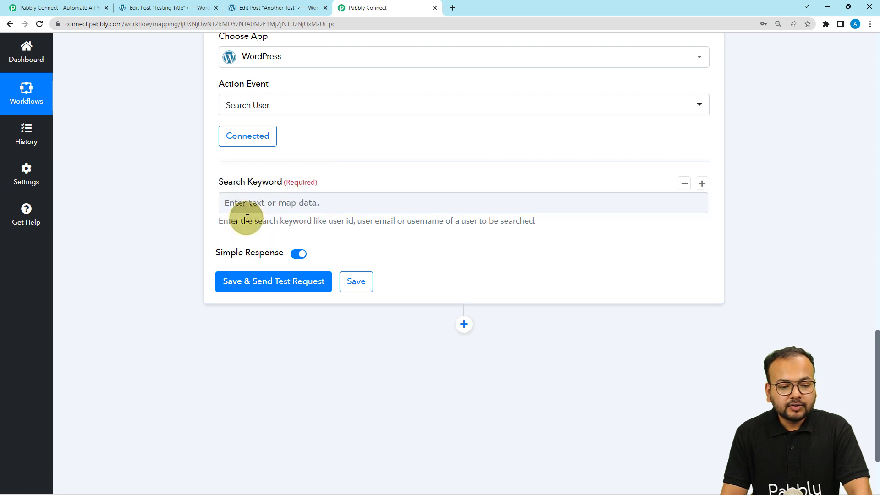
left_click(265, 202)
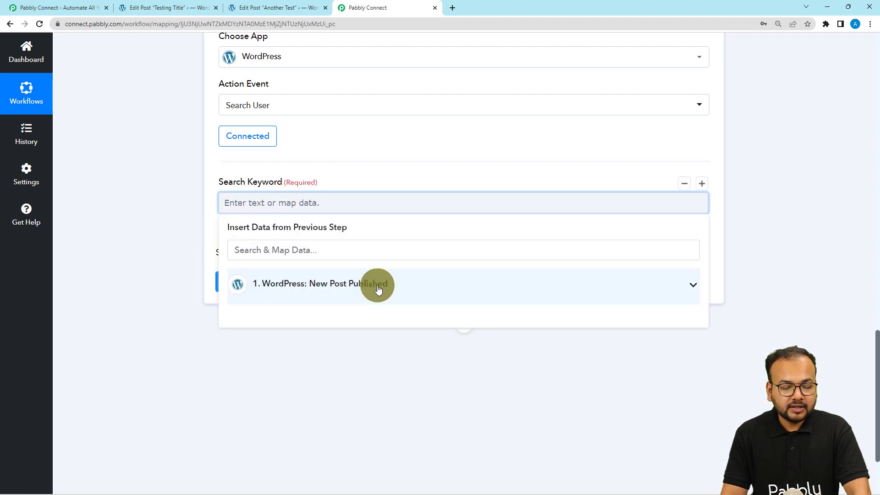
left_click(310, 290)
scroll(344, 362, "down", 3)
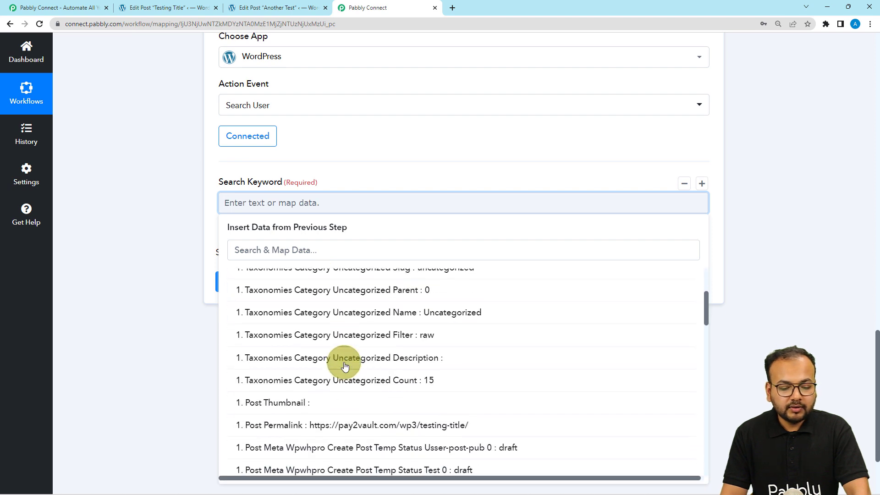
scroll(345, 365, "down", 6)
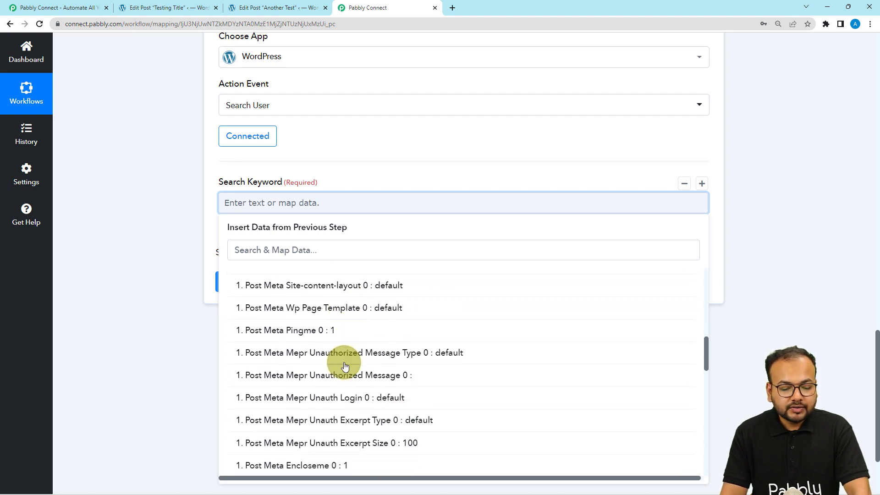
scroll(344, 365, "down", 4)
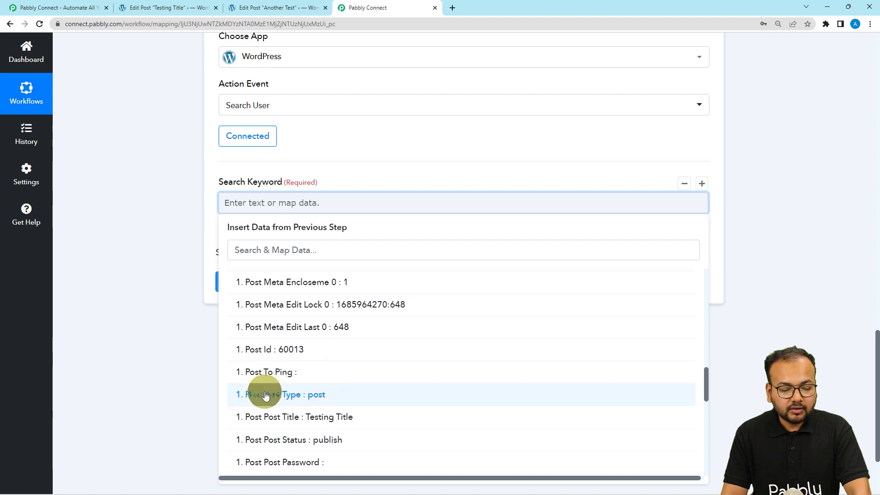
scroll(305, 394, "down", 5)
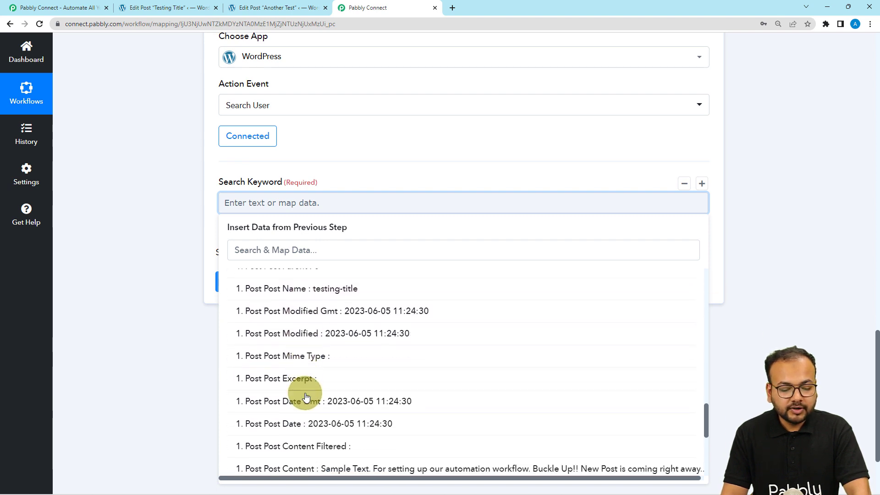
scroll(307, 397, "down", 4)
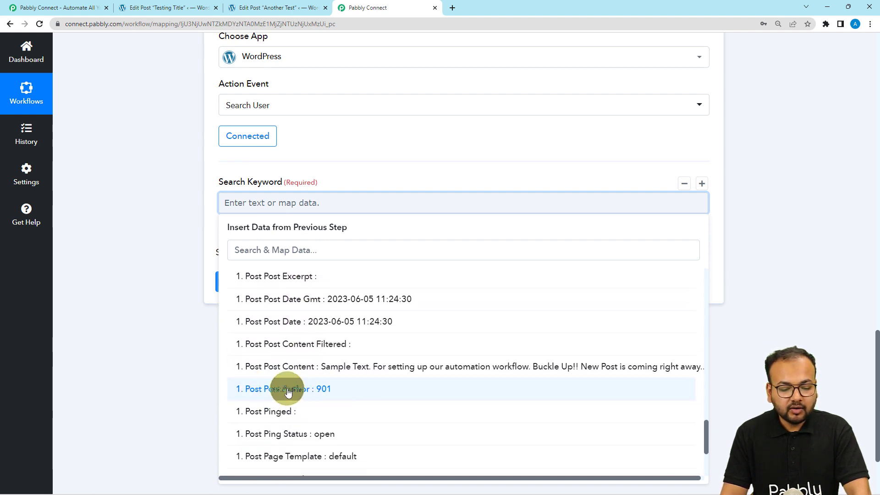
left_click(310, 393)
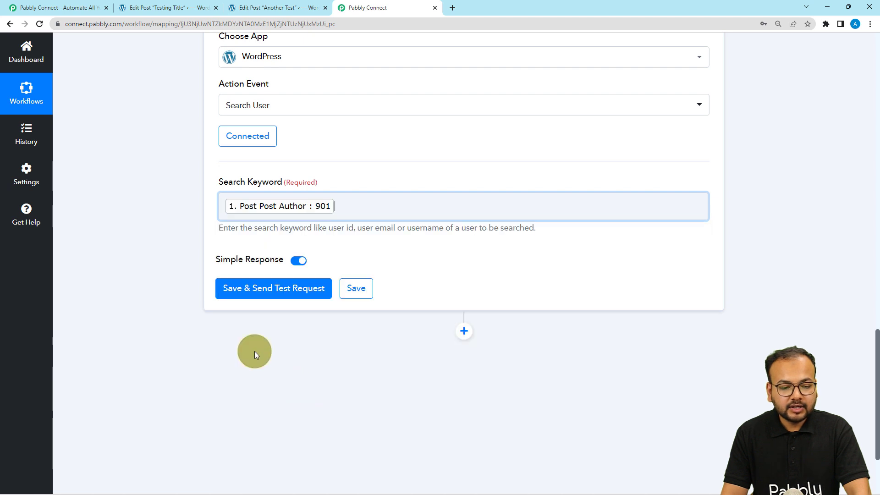
left_click(243, 293)
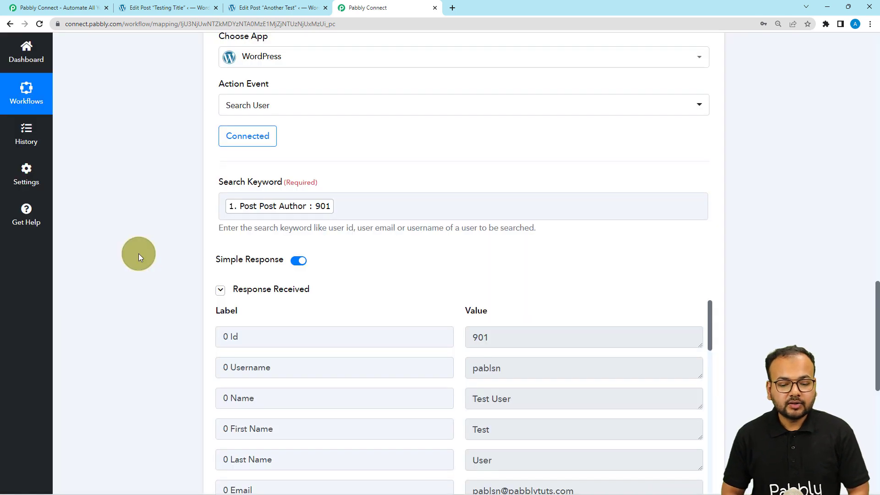
Step: Examine the author details in the Search User response, such as username, name, email and role
scroll(138, 254, "down", 4)
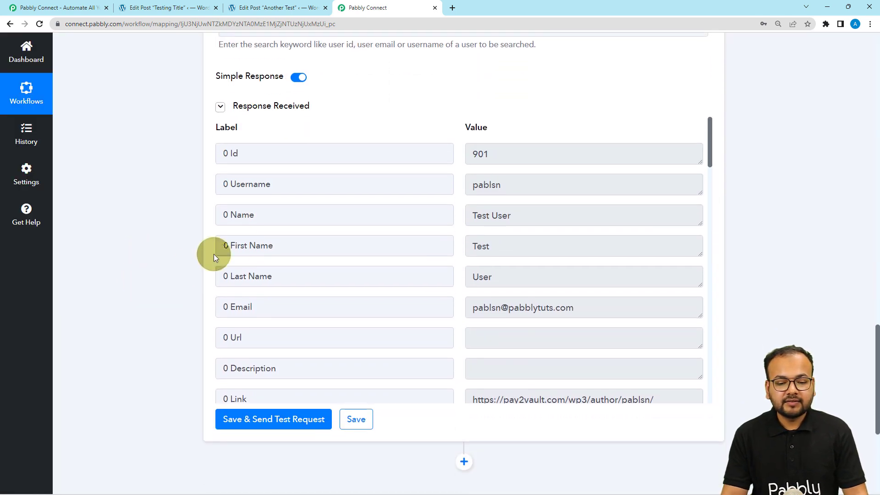
left_click(243, 185)
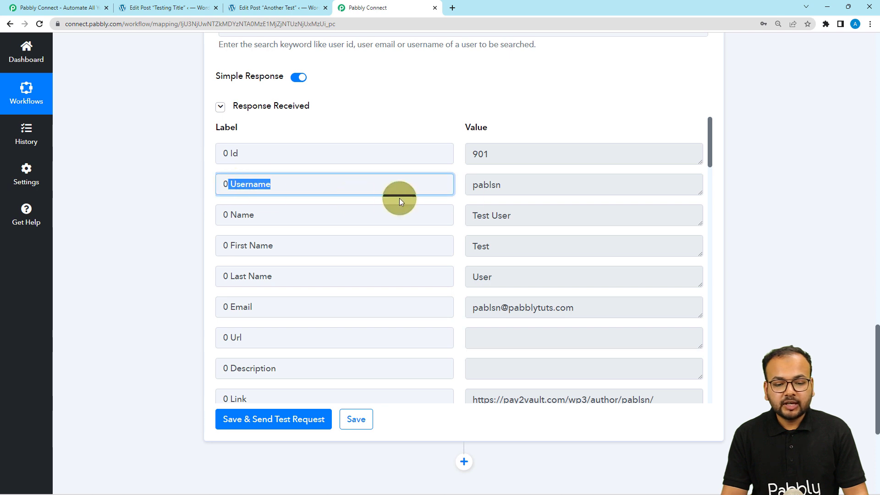
left_click(493, 185)
left_click(517, 215)
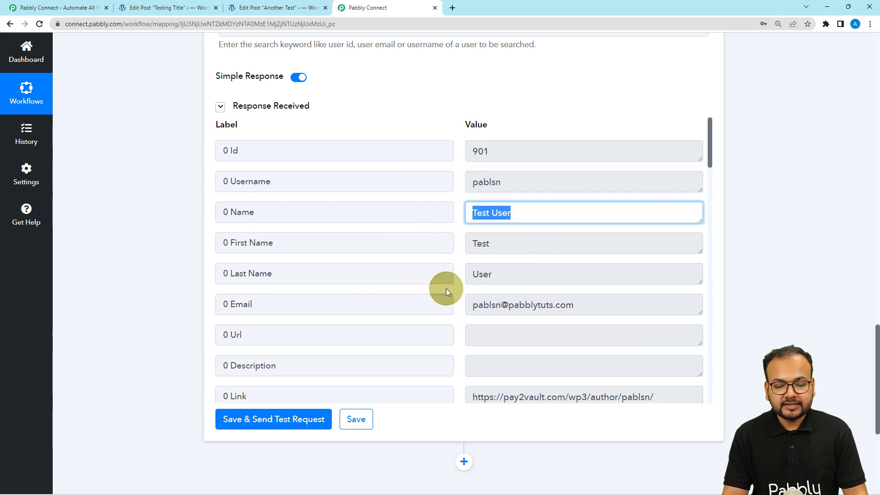
scroll(473, 273, "down", 2)
scroll(359, 314, "down", 2)
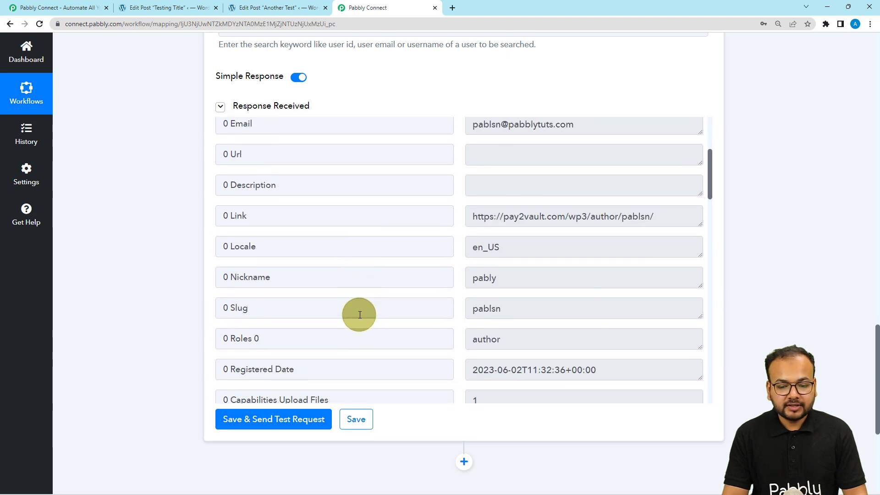
scroll(360, 315, "down", 1)
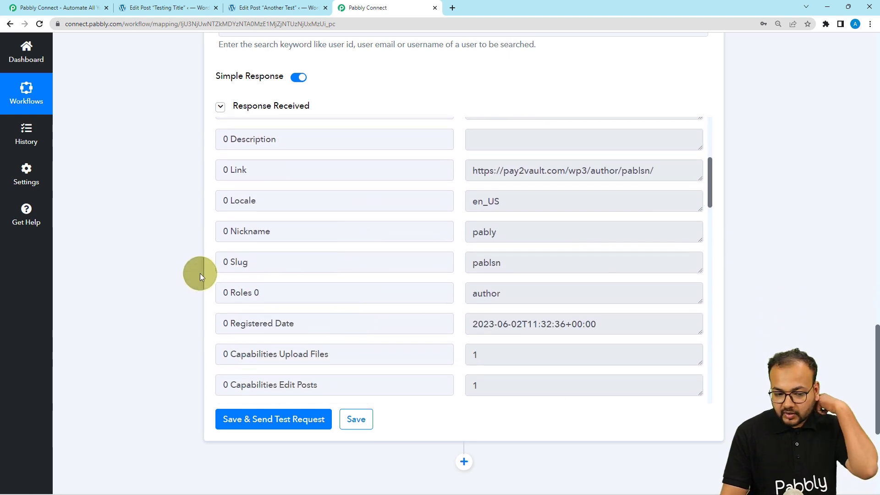
Step: Add another action step after Search User with Gmail as the app and Send Email as the action event
scroll(199, 273, "down", 3)
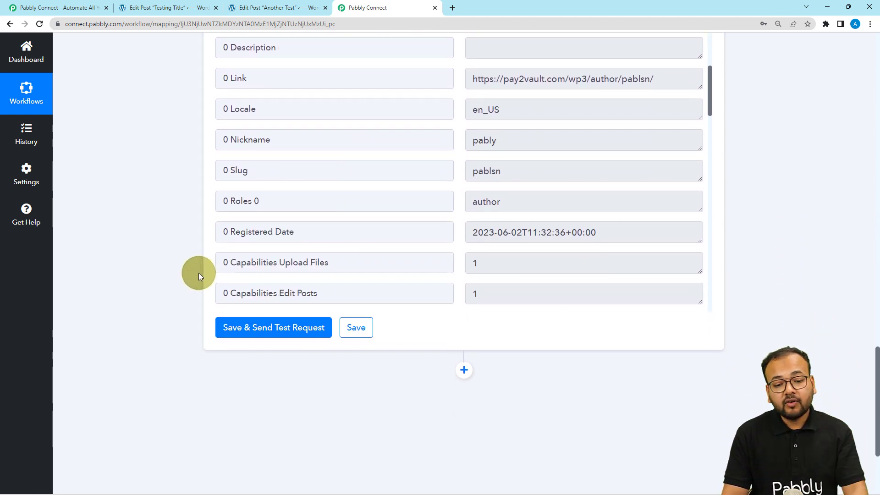
scroll(199, 275, "down", 2)
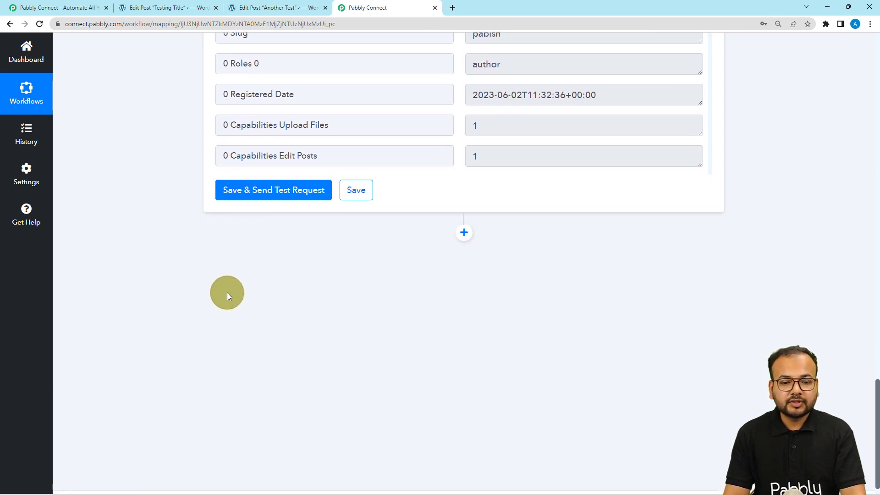
left_click(464, 234)
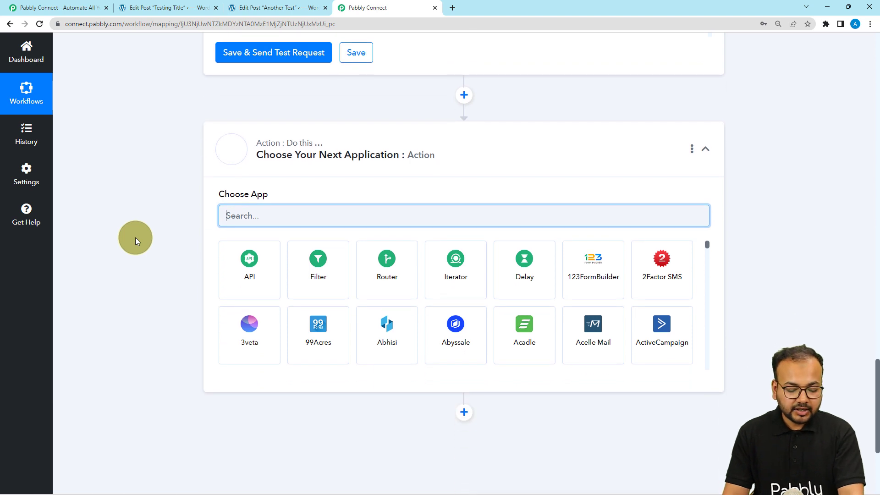
type("gmai")
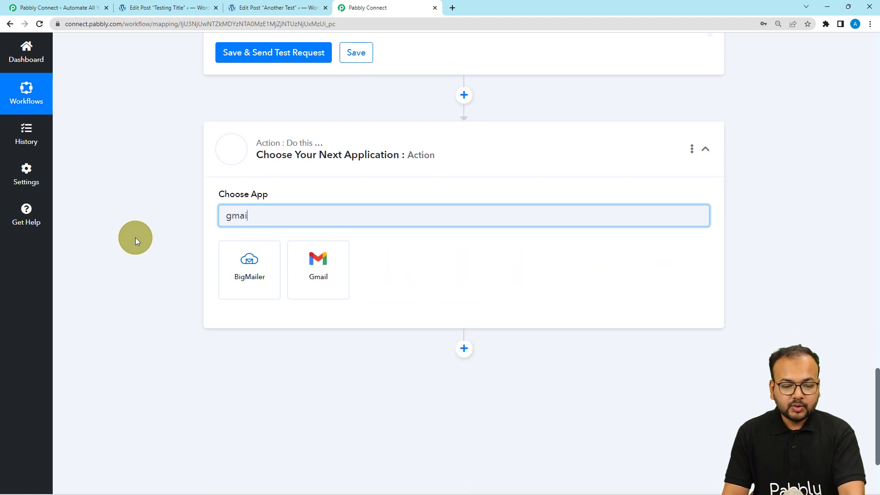
left_click(299, 283)
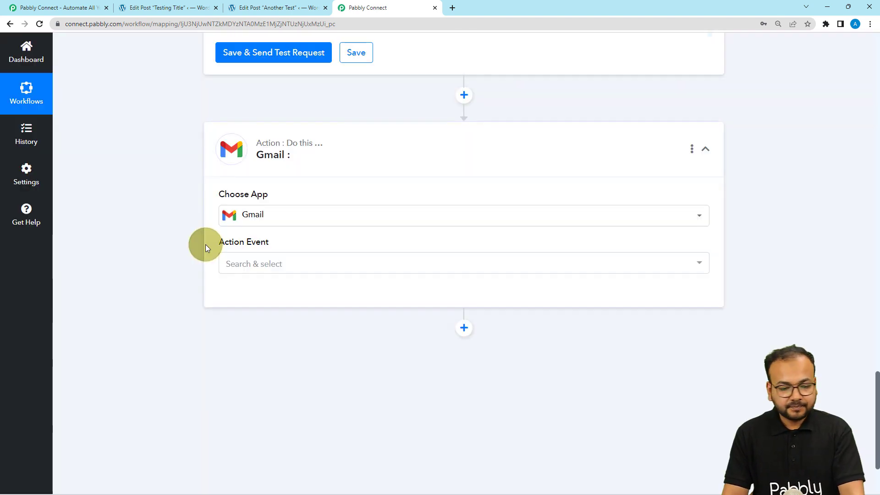
left_click(238, 269)
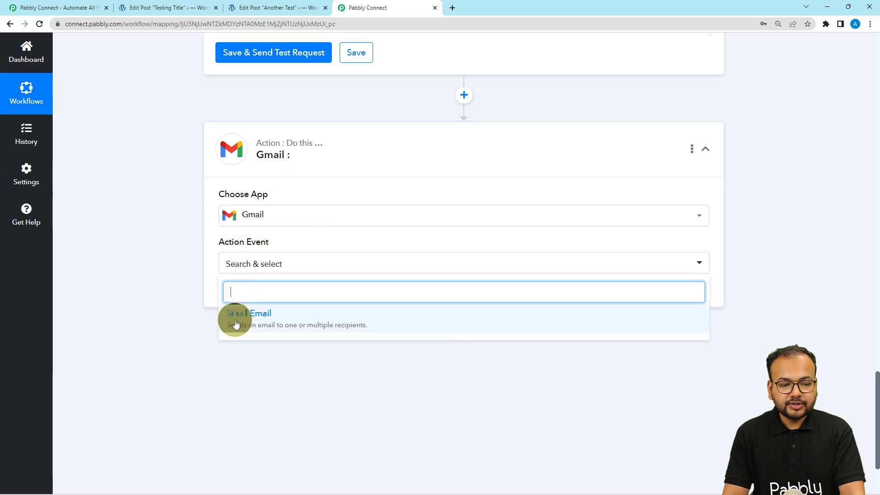
left_click(236, 319)
Step: Connect Gmail through a new connection by choosing a Google account and authorizing Pabbly Connect's access to it
left_click(242, 295)
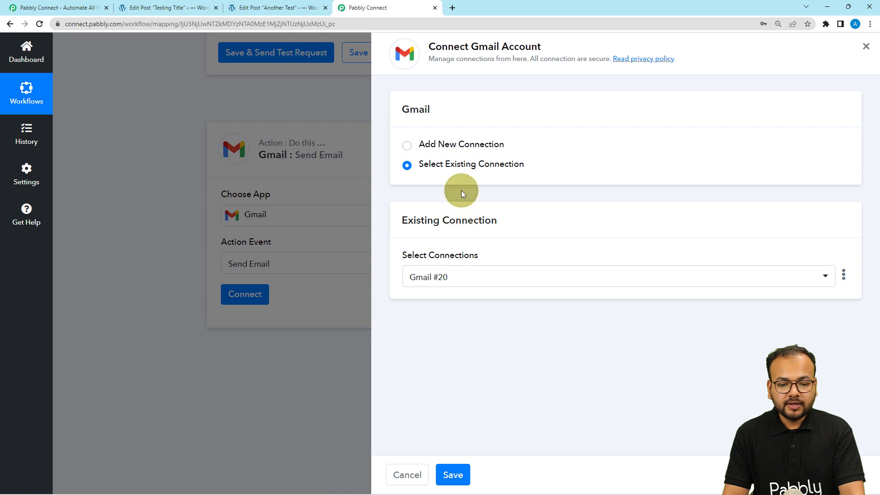
left_click(408, 147)
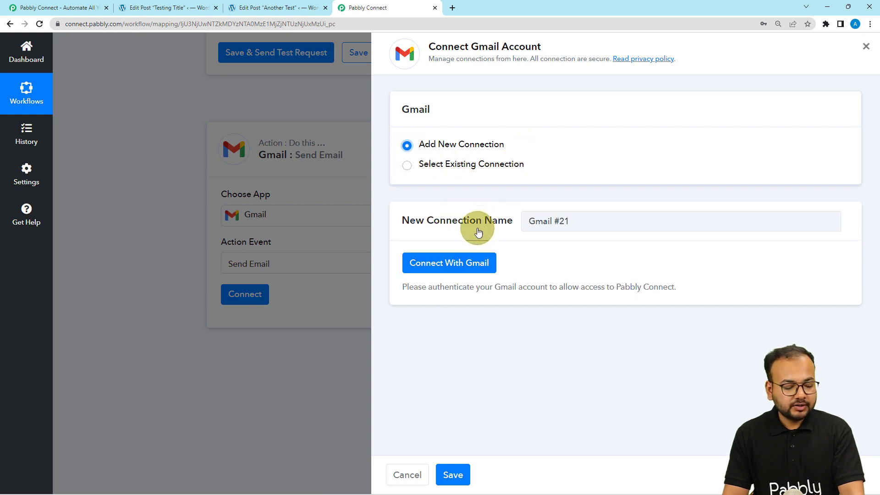
left_click(468, 264)
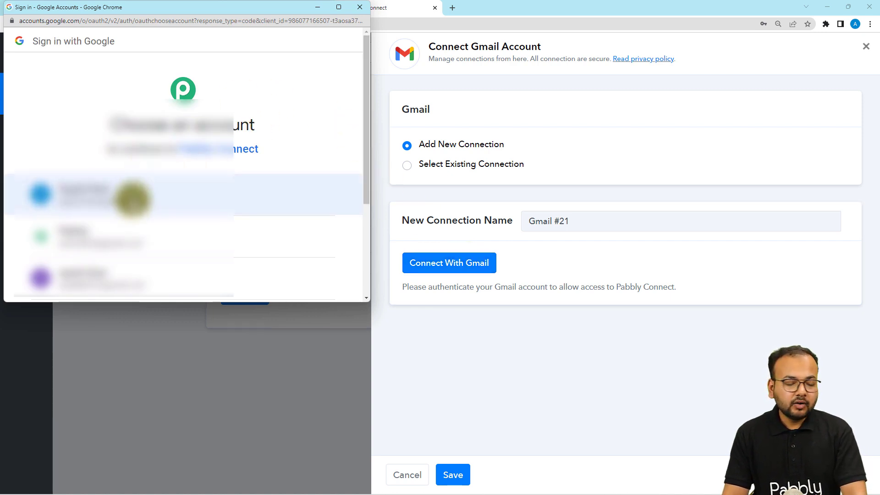
left_click(116, 242)
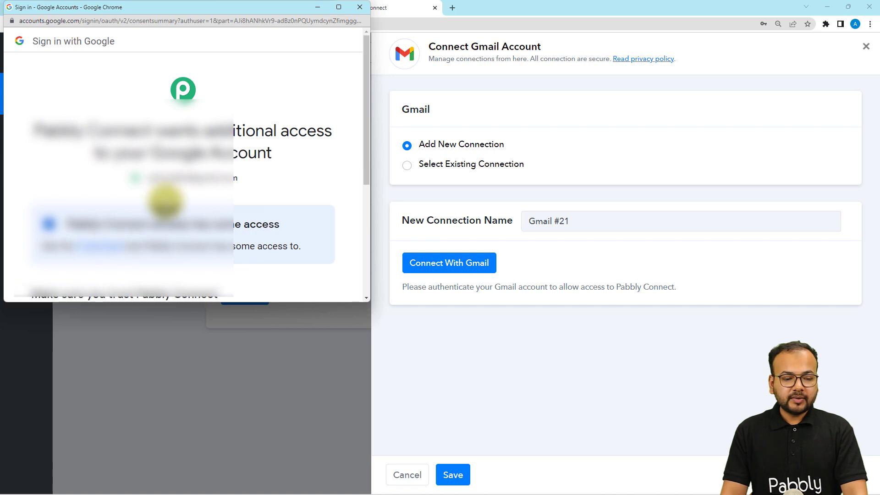
scroll(166, 201, "down", 5)
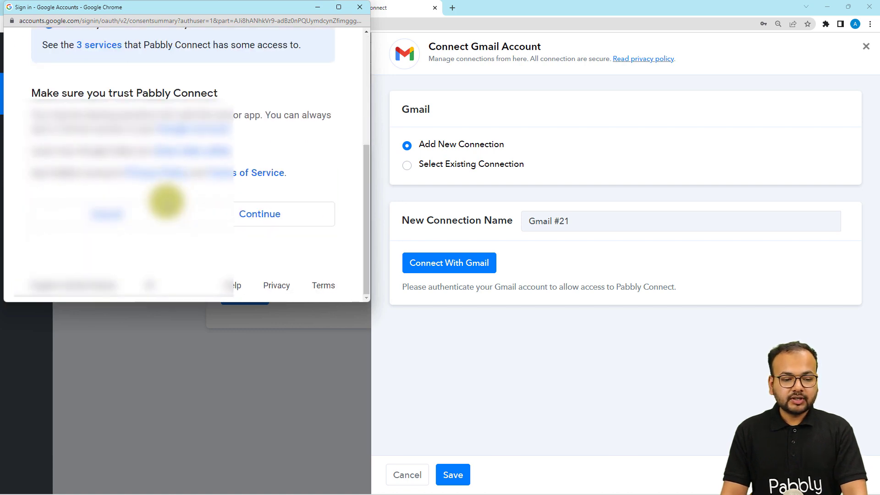
left_click(206, 213)
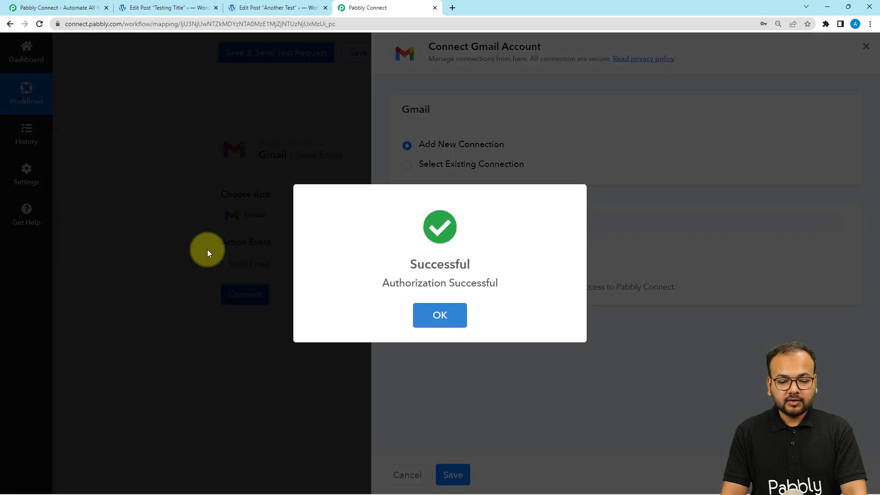
scroll(207, 249, "down", 2)
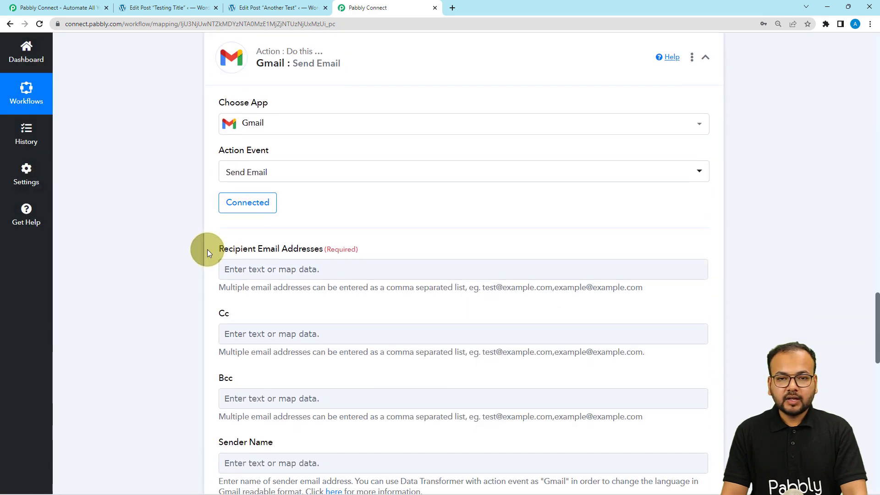
scroll(207, 250, "down", 1)
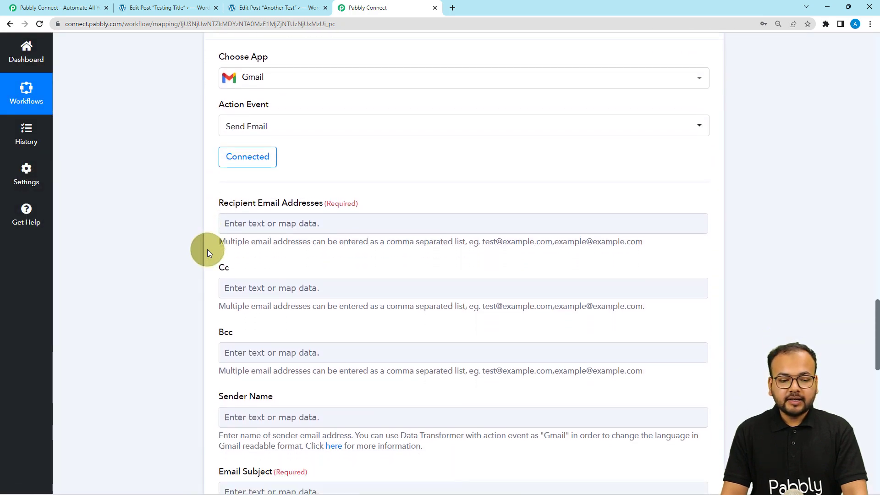
Step: Map the author's Email from the WordPress Search User response into Recipient Email Addresses of the Gmail step
scroll(207, 249, "down", 1)
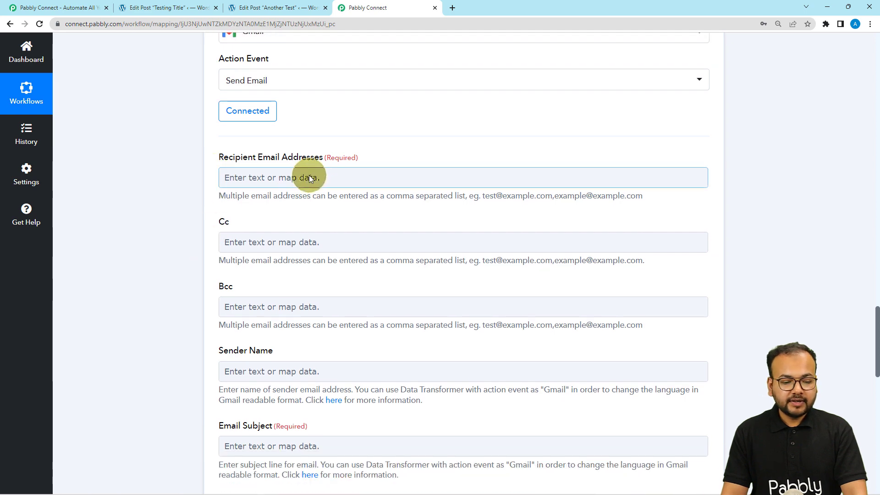
scroll(303, 188, "down", 4)
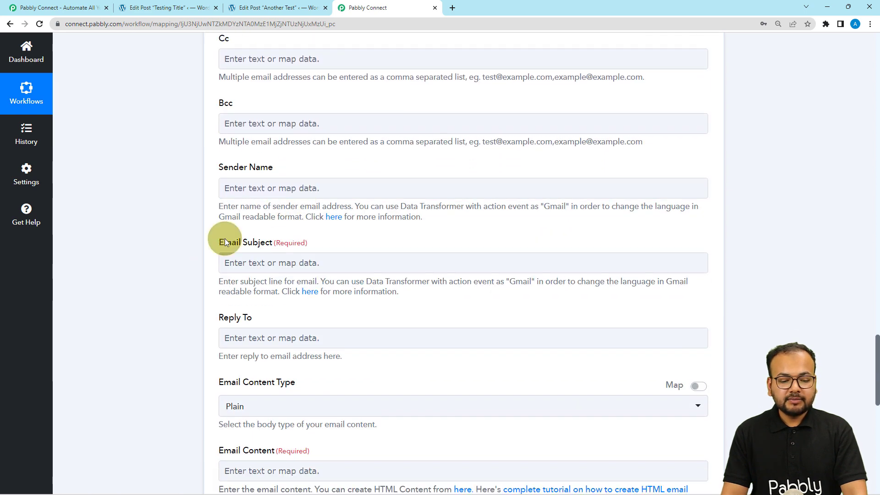
scroll(224, 242, "up", 4)
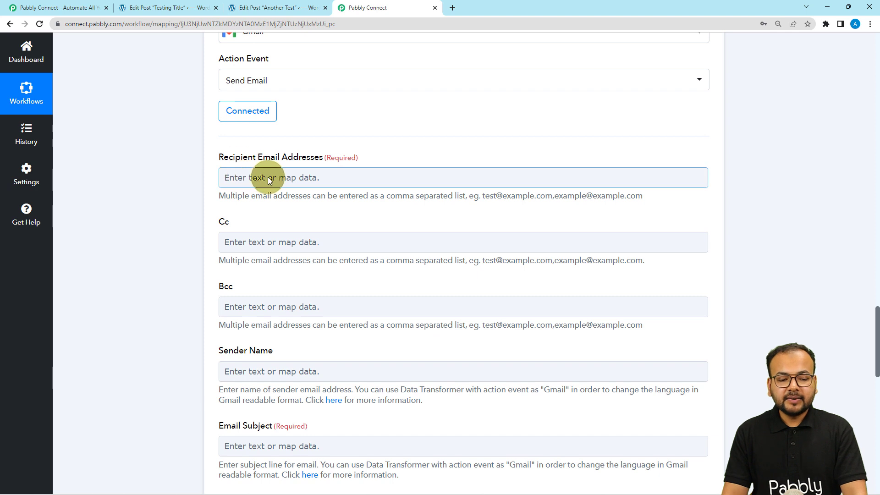
left_click(268, 179)
left_click(275, 308)
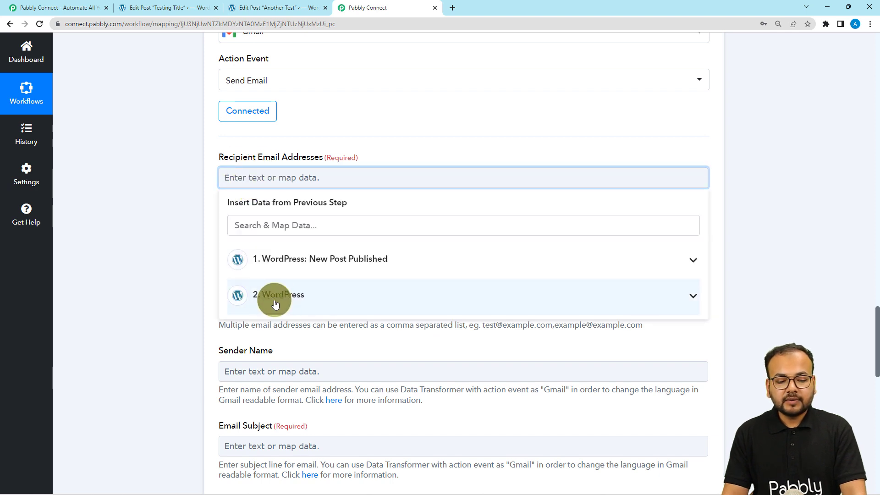
scroll(291, 346, "down", 1)
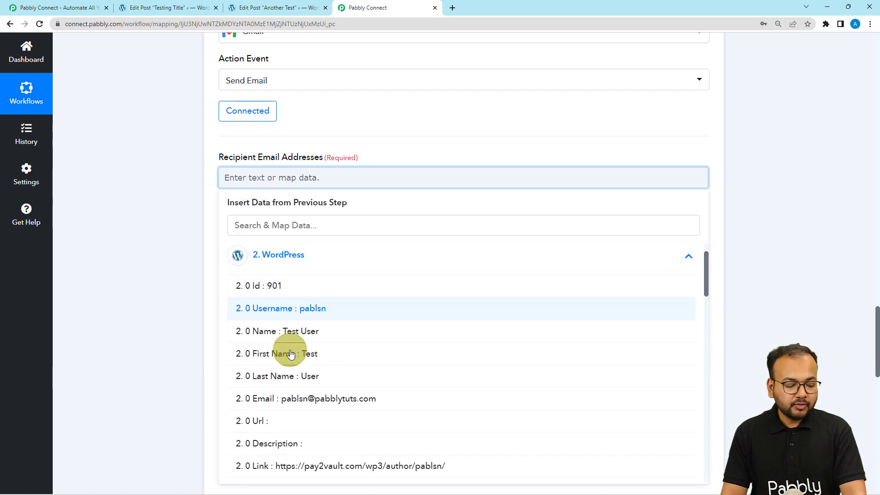
left_click(280, 391)
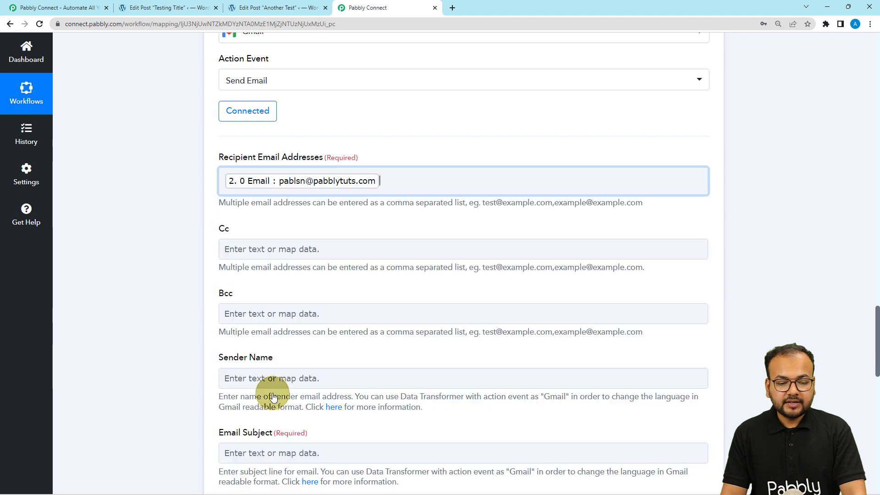
left_click(161, 292)
Step: Set the Sender Name of the email to "wp admin"
scroll(161, 292, "down", 3)
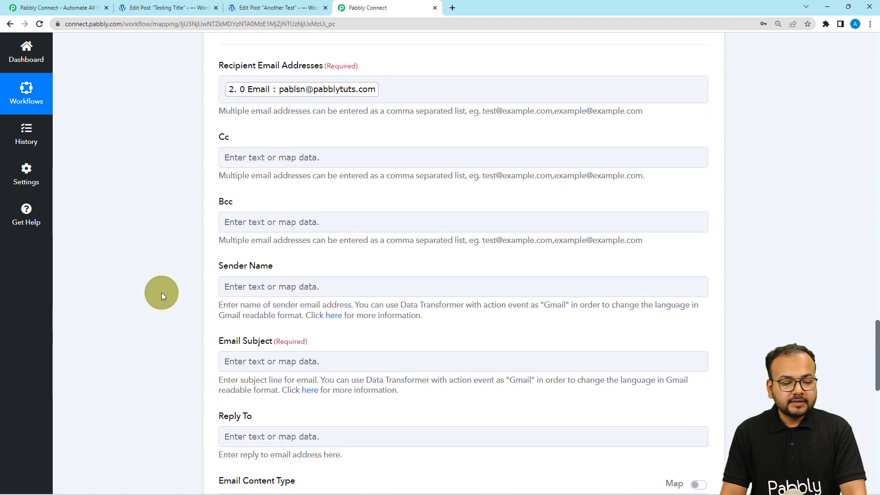
left_click(277, 248)
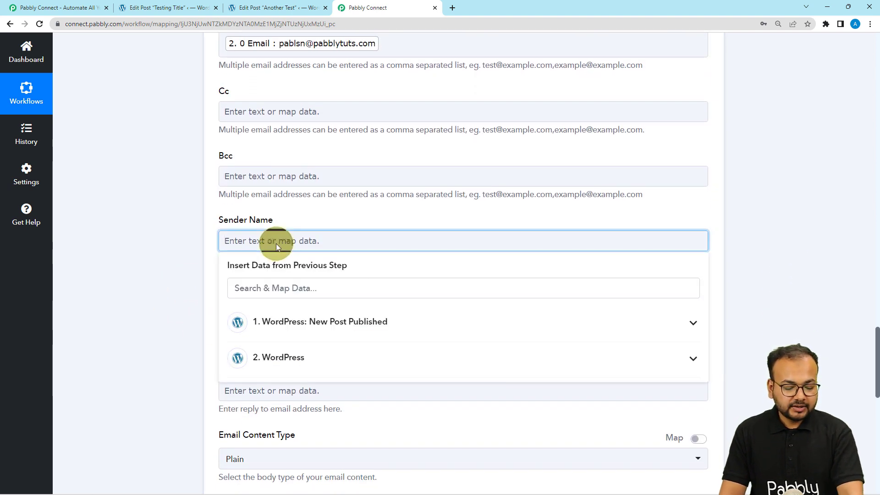
type("w")
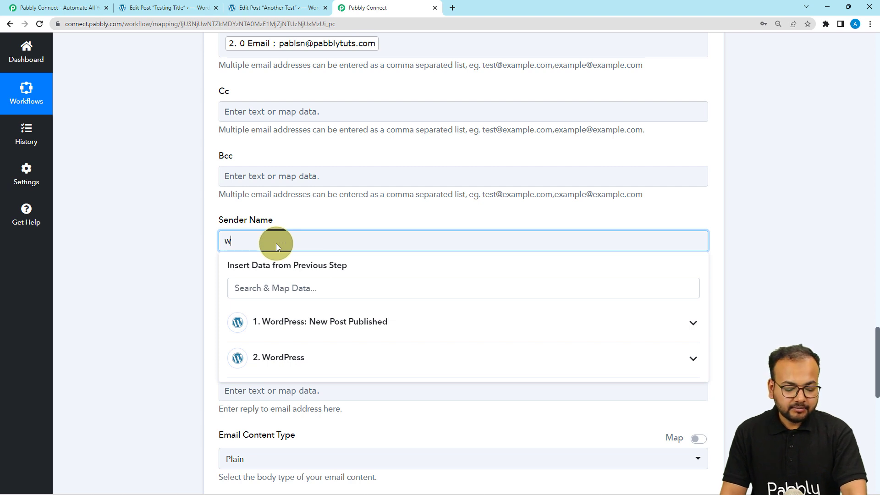
type("p ad")
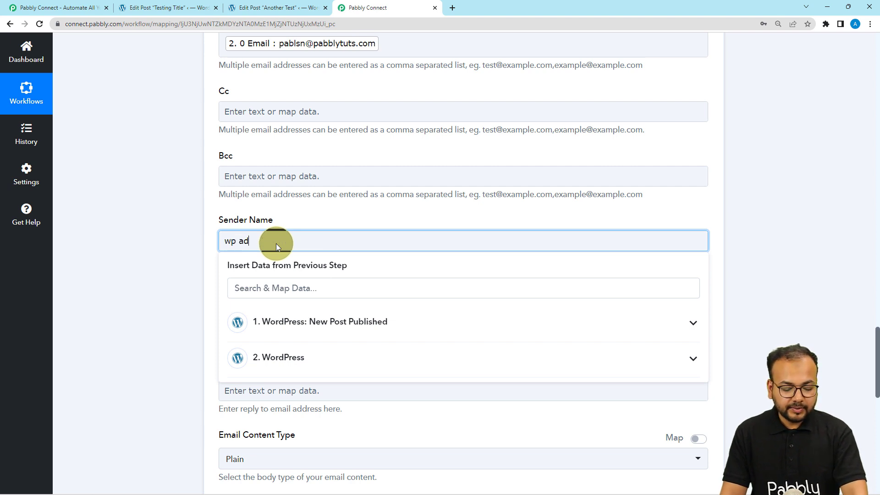
type("min")
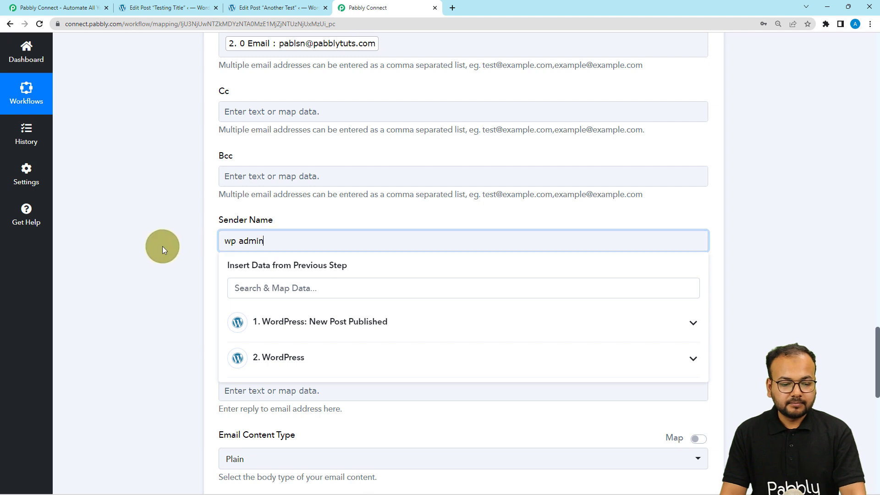
left_click(162, 246)
Step: Set the Email Subject to "Your Post is Published."
scroll(296, 248, "down", 2)
left_click(287, 226)
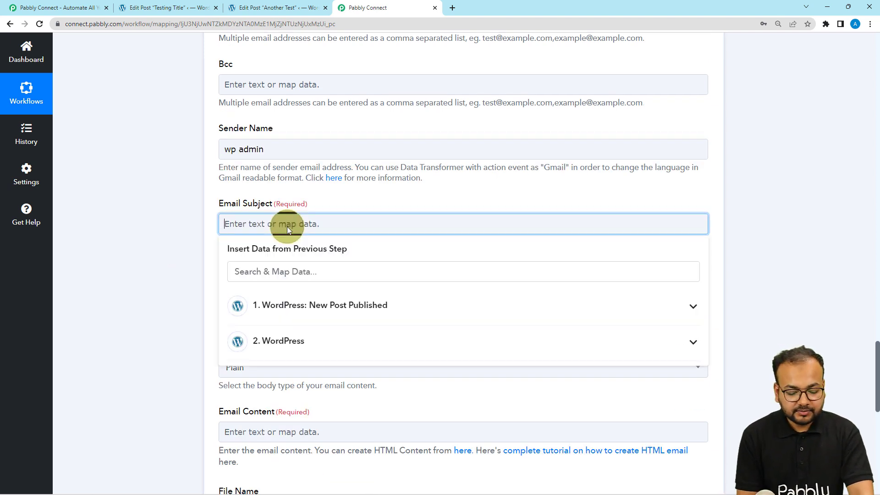
type("Your ")
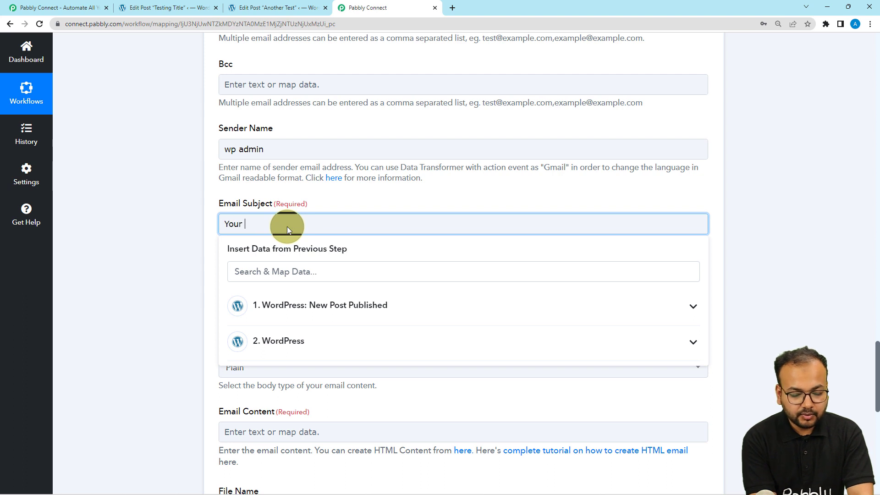
type("Post is Published.")
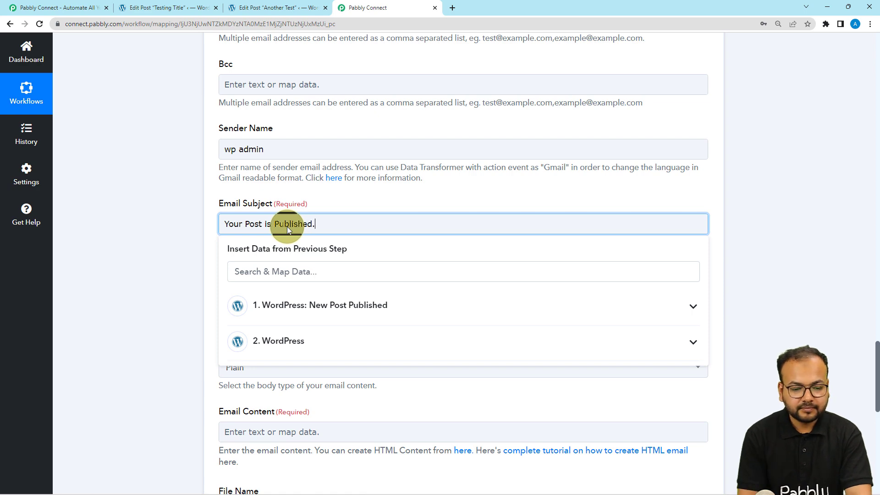
scroll(212, 229, "down", 3)
left_click(177, 240)
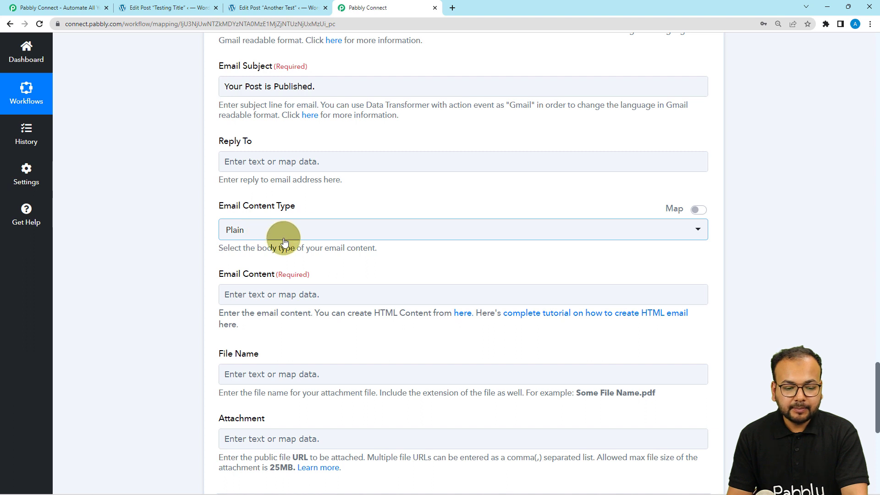
Step: Fill the Email Content with a message opening "Dear ,", congratulating the author on the published draft, including "You can check your work here:-" and signed Admin
scroll(284, 241, "down", 3)
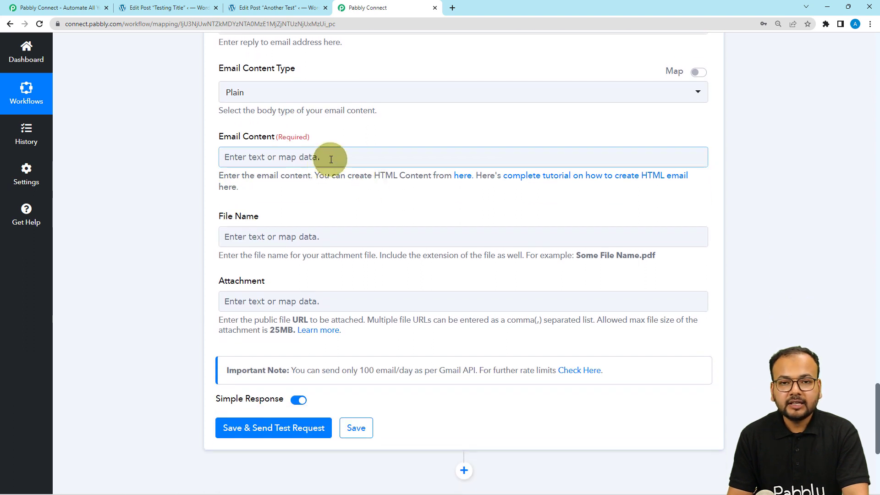
left_click(340, 155)
type("Dear ,  Congratulations on getting your draft published on our website. You can check your work here:- Don't forget it to share it with your friends. Keep up the good work.  Thanks and Regards. Admin.")
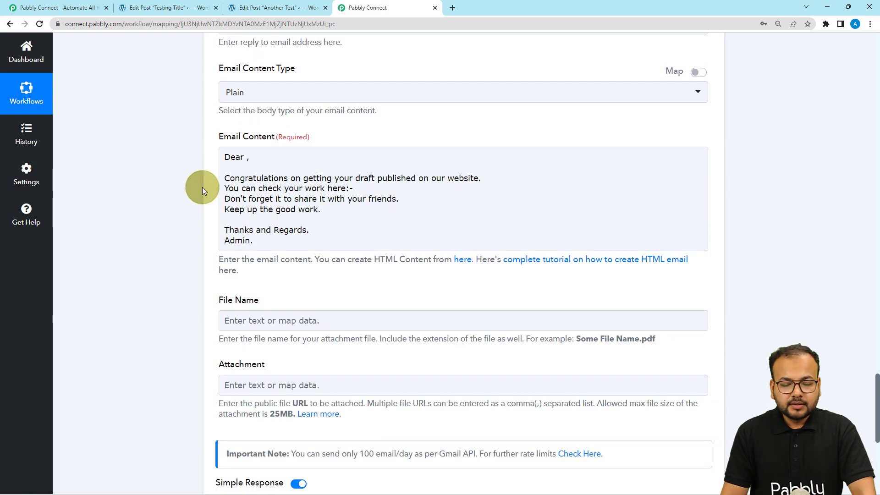
Step: Map the author's Name from the WordPress Search User response after "Dear" in the Email Content
left_click(244, 156)
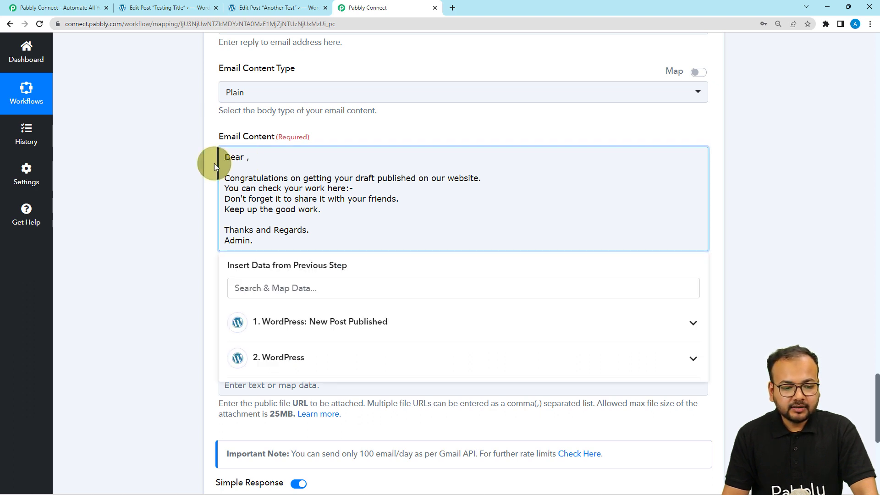
left_click(257, 358)
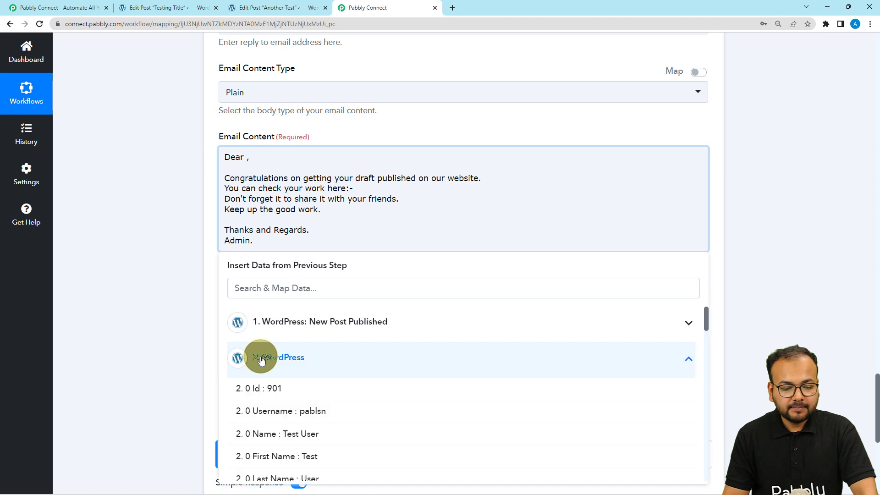
left_click(300, 439)
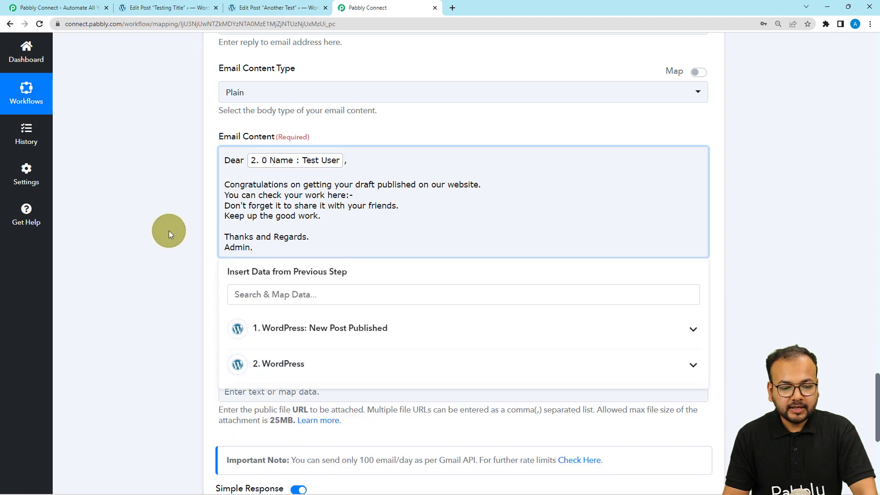
left_click(329, 178)
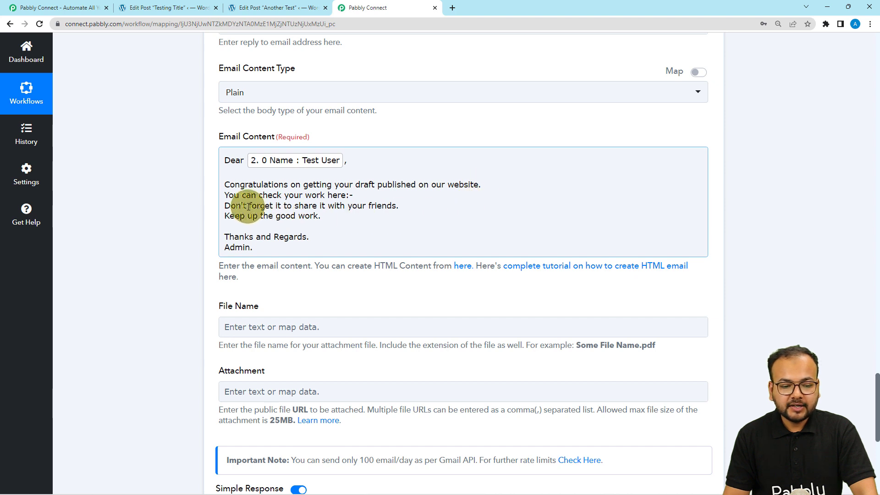
Step: Map Post Permalink from the New Post Published trigger after "You can check your work here:-" in the Email Content
left_click(355, 194)
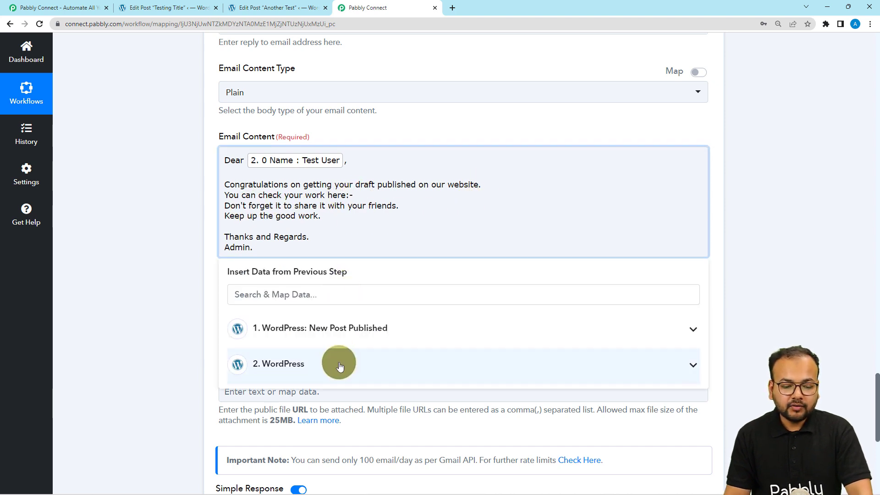
left_click(343, 331)
scroll(345, 371, "down", 5)
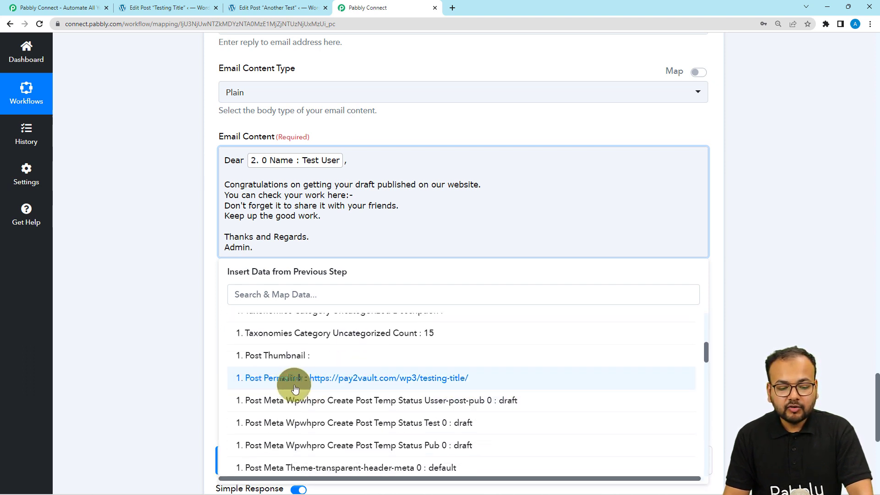
left_click(324, 378)
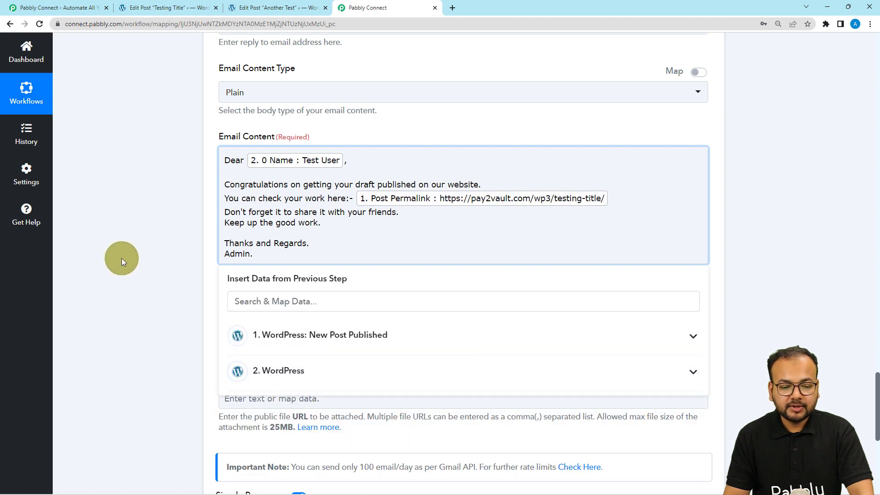
left_click(122, 257)
left_click(230, 214)
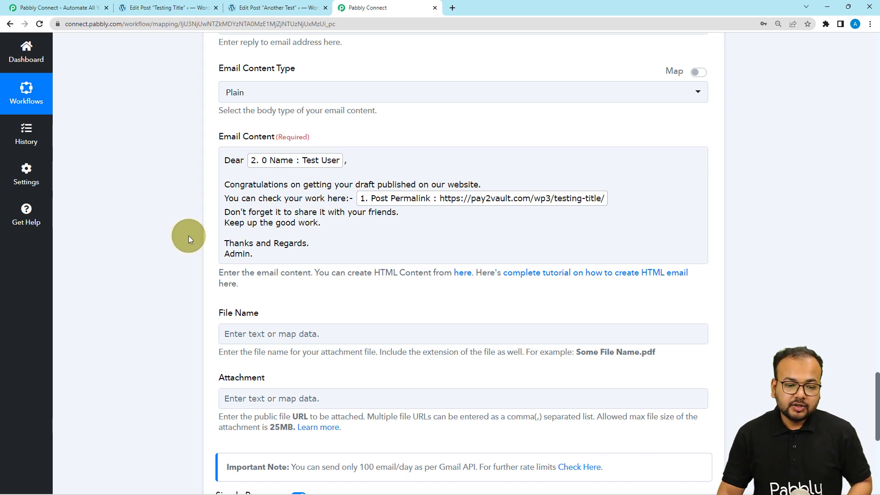
Step: Review the completed Send Email fields and check the recipient's Gmail inbox for existing messages
scroll(188, 235, "down", 4)
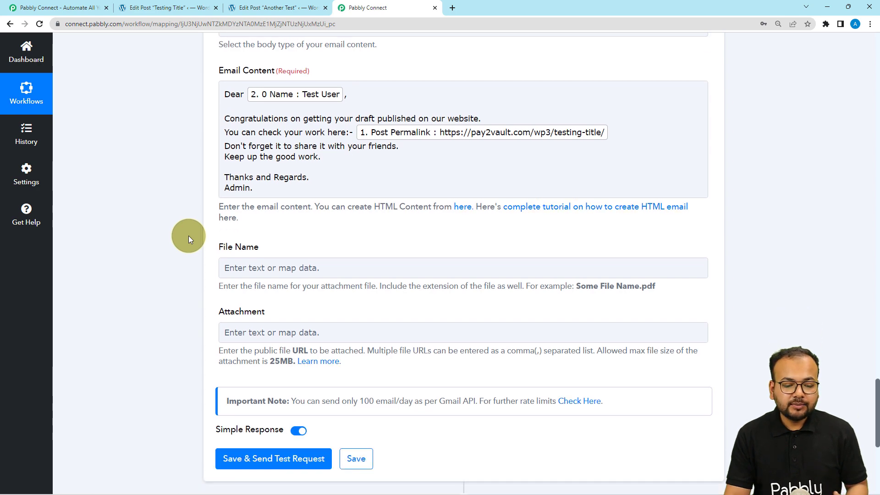
scroll(108, 311, "up", 6)
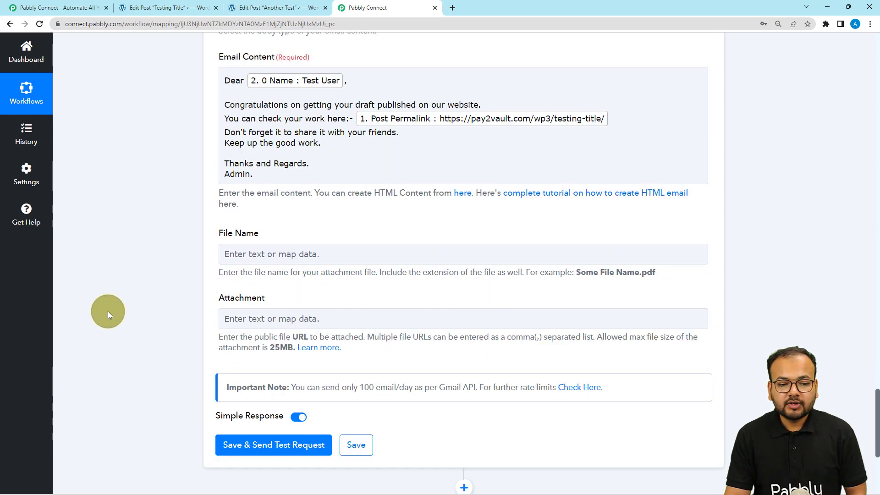
scroll(175, 274, "up", 1)
scroll(175, 274, "up", 8)
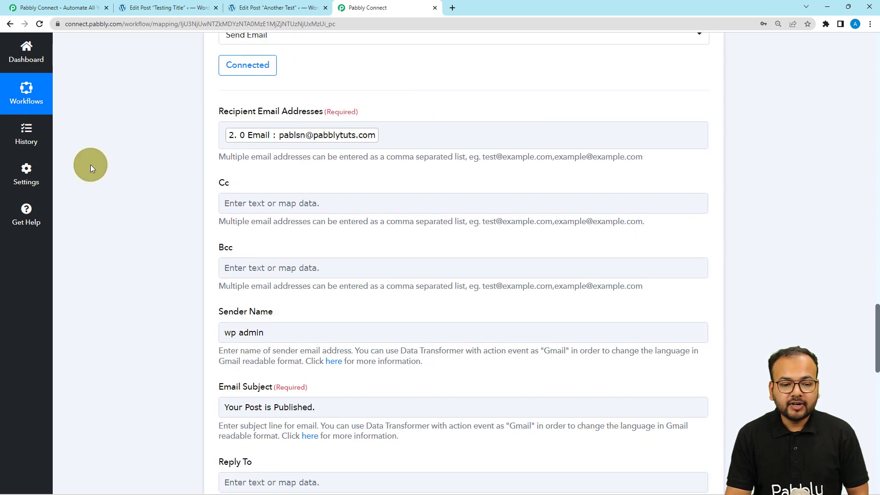
scroll(129, 177, "down", 6)
scroll(128, 176, "down", 4)
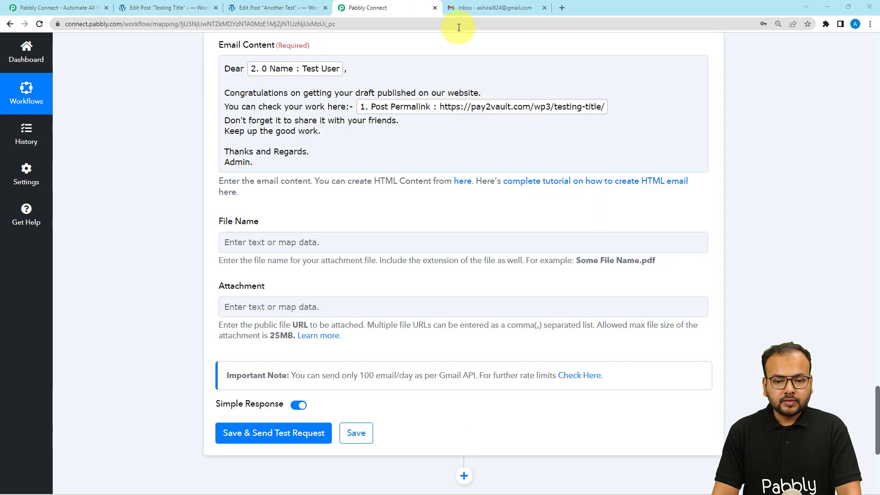
left_click(468, 10)
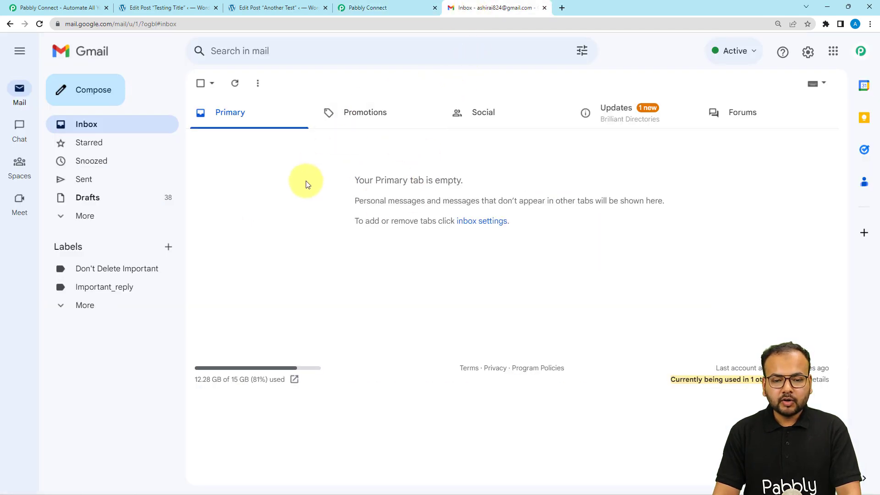
left_click(361, 9)
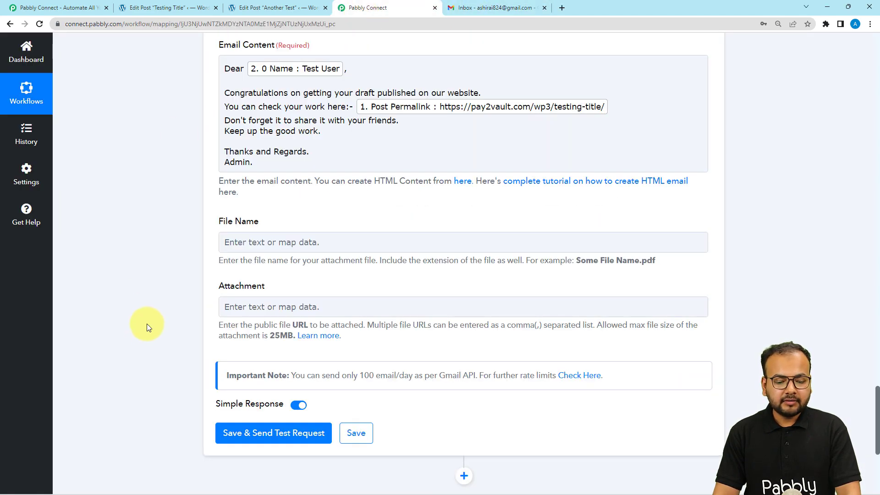
Step: Save and send a test request for the Gmail step, and open the "Your Post is Published." email in the recipient's Gmail inbox
scroll(144, 324, "down", 1)
left_click(231, 433)
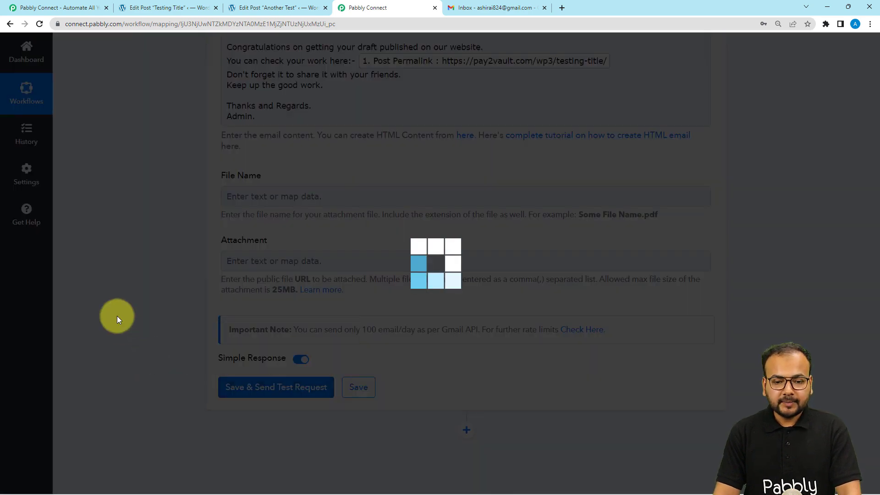
scroll(117, 315, "down", 4)
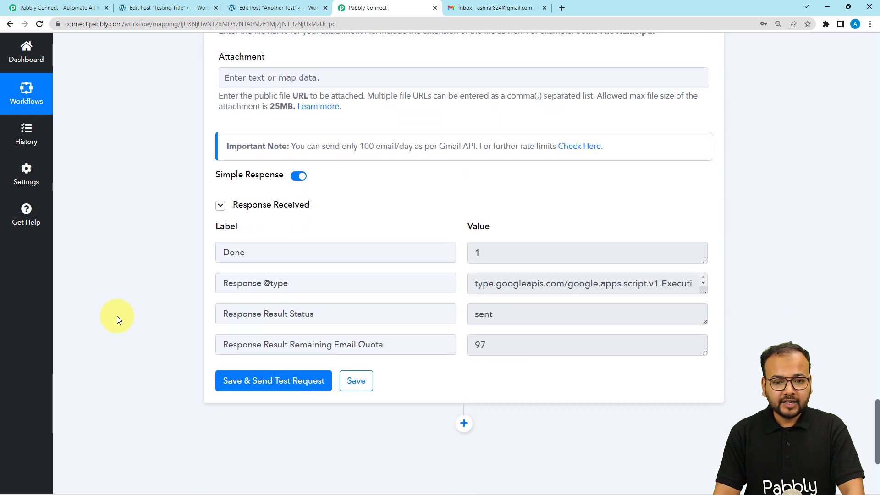
left_click(488, 10)
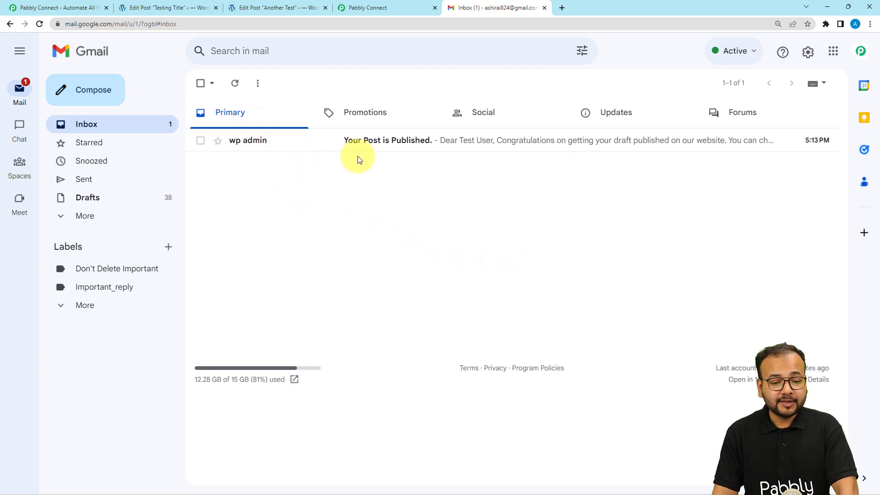
left_click(397, 147)
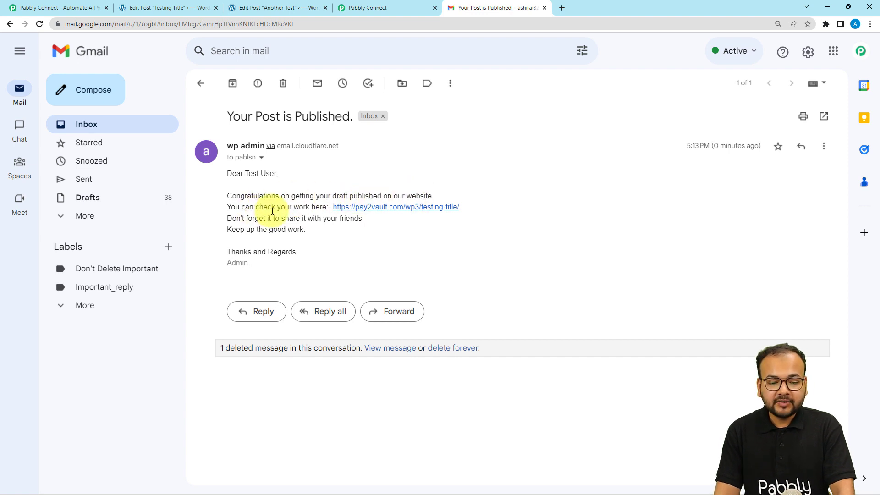
Step: Open the post link in the received email to check the published "Testing Title" post, and return to the email
left_click(383, 208)
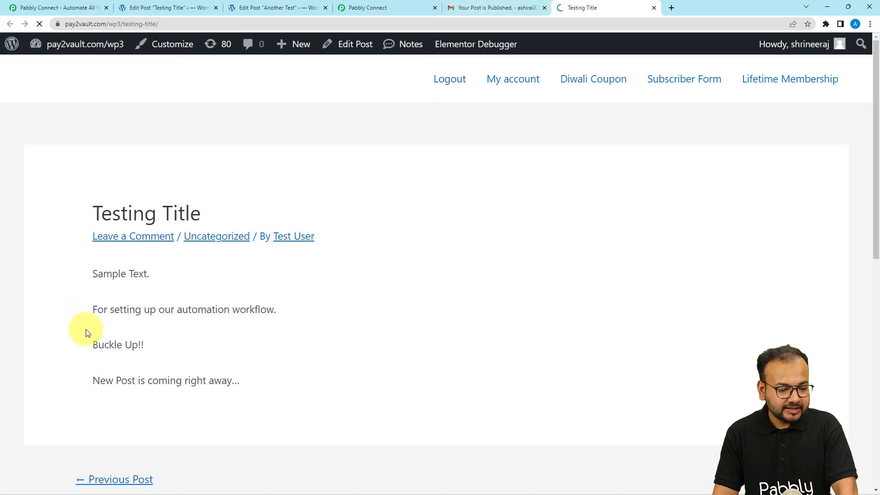
left_click(497, 8)
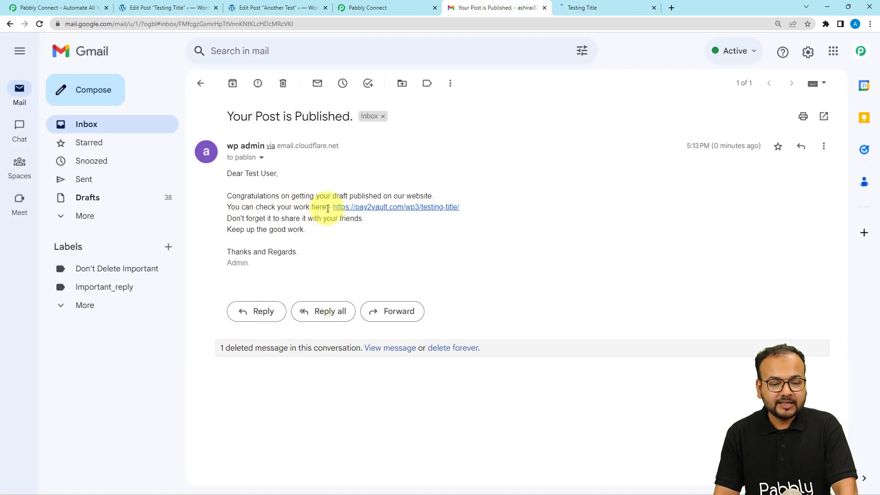
Step: Switch to the Pabbly Connect workflow and collapse the WordPress New Post Published trigger and the WordPress Search User action
left_click(359, 8)
scroll(298, 170, "up", 5)
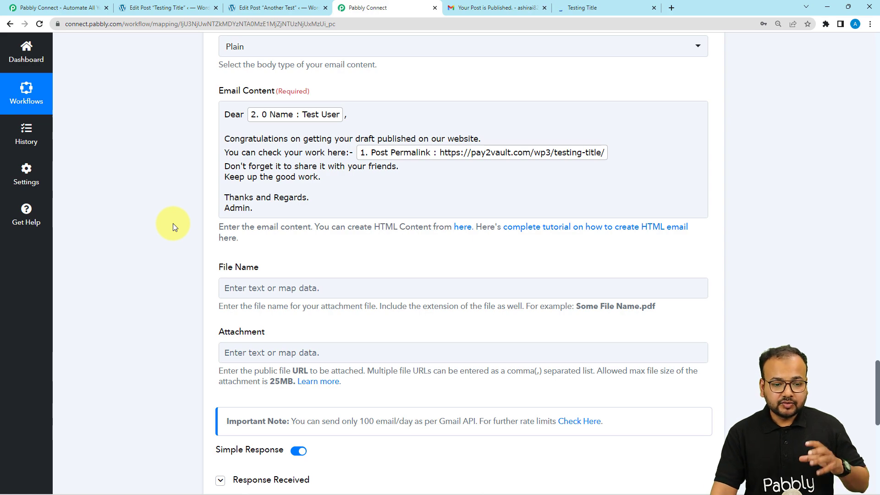
scroll(172, 224, "up", 15)
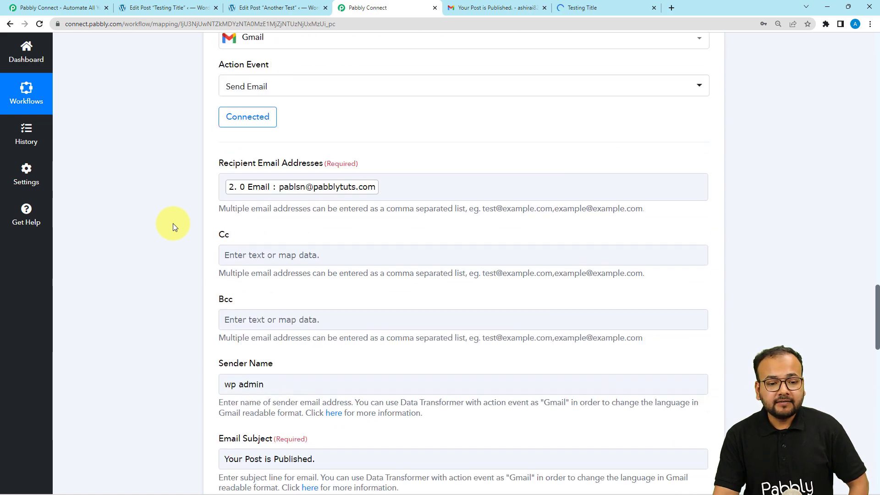
scroll(172, 223, "up", 20)
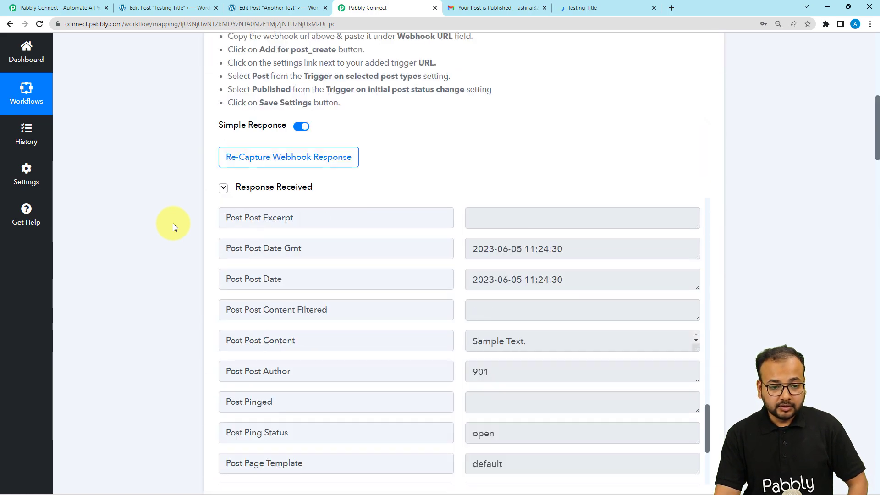
scroll(173, 223, "up", 4)
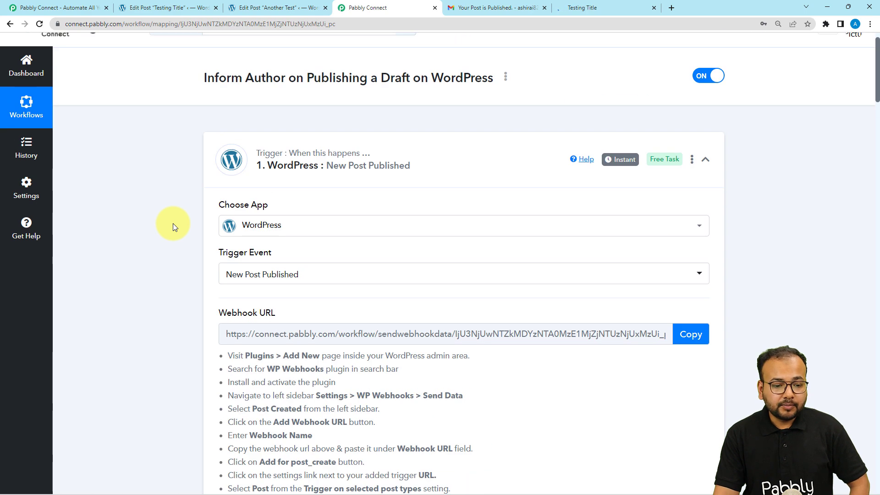
left_click(248, 165)
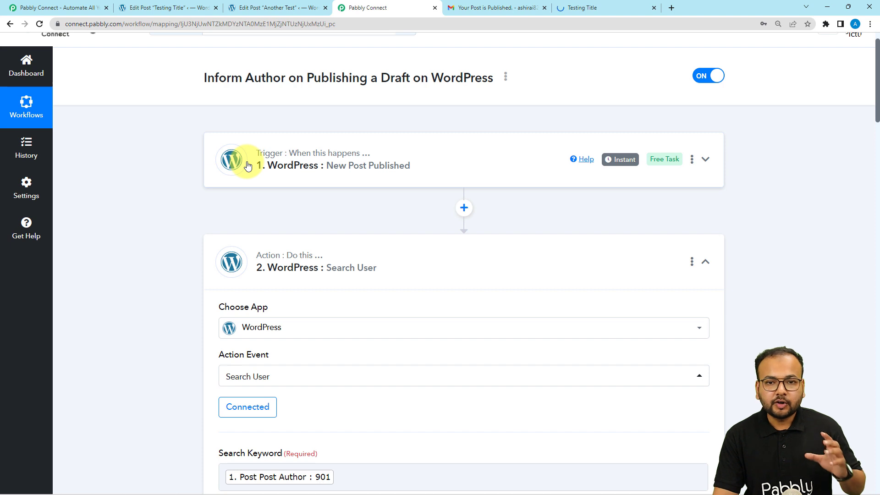
left_click(257, 247)
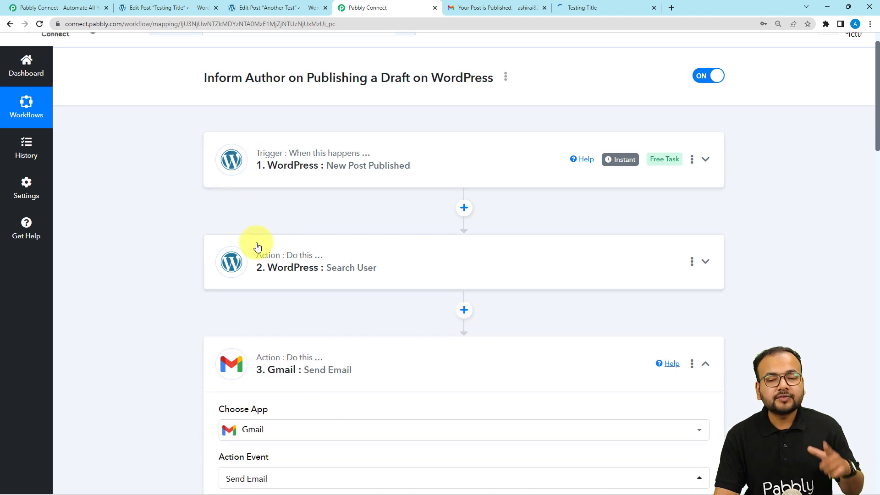